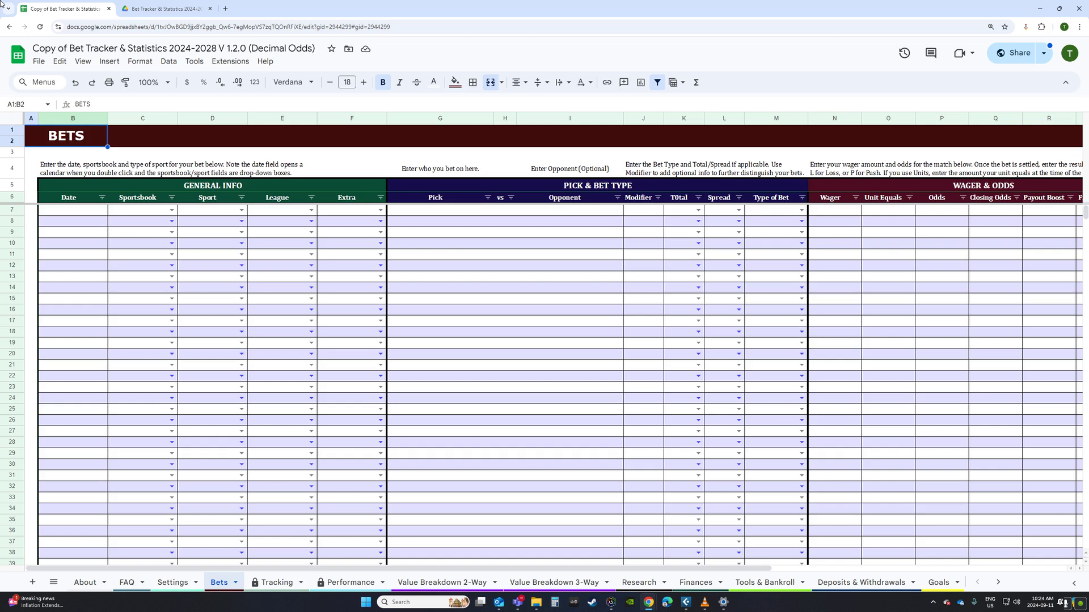
# Open the copy page for Bet Tracker & Statistics 2024-2028 V 1.2.0 (Decimal Odds) and examine its copy option.
pyautogui.click(162, 9)
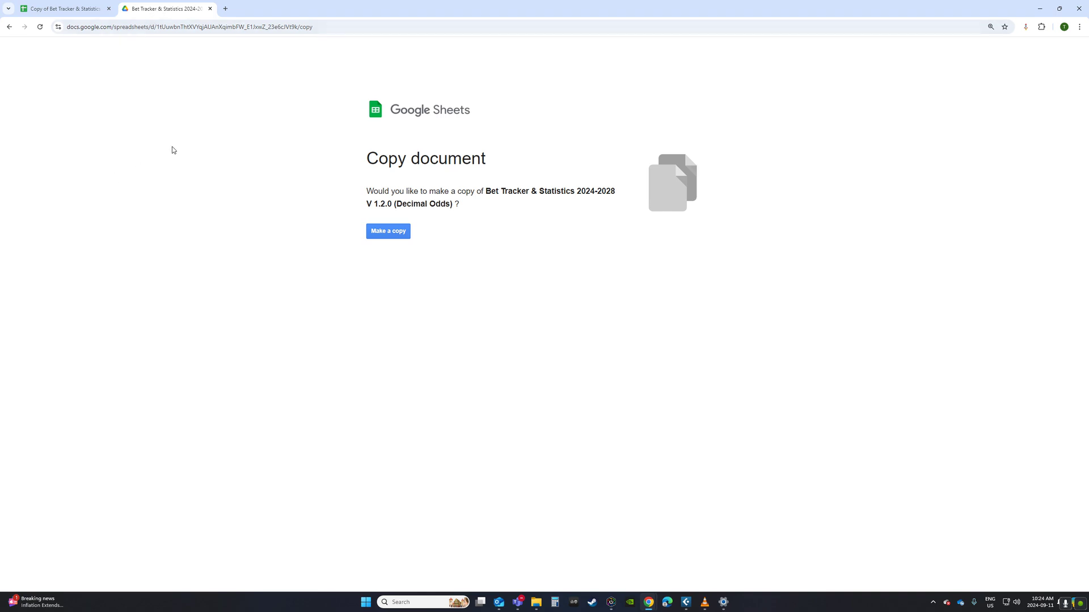
pyautogui.click(391, 237)
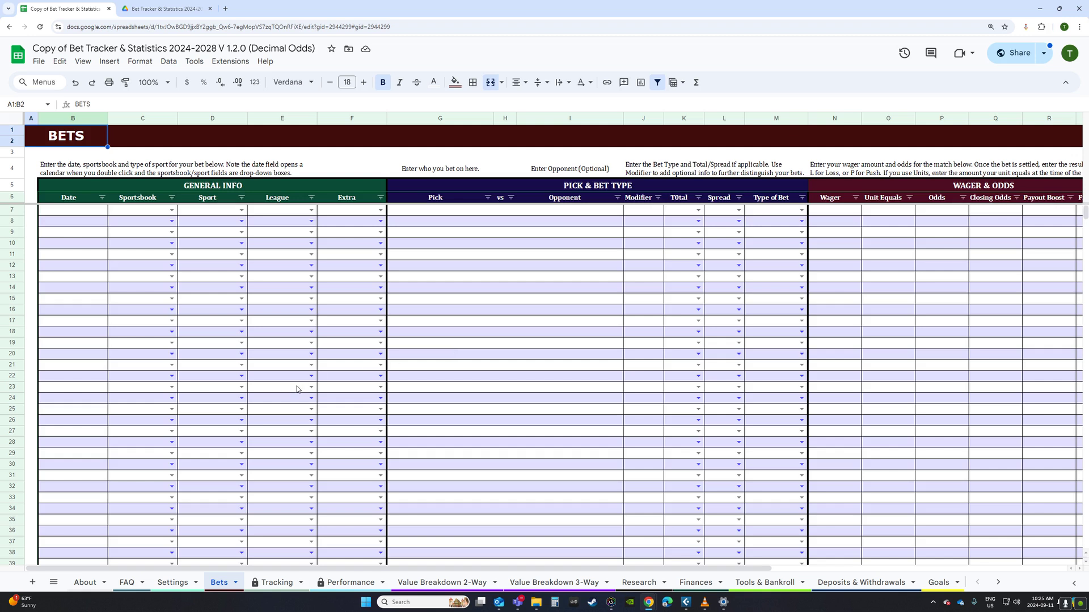
# Read through the About sheet from the overview to the version history, including the custom sheet prices and the tip links.
pyautogui.click(86, 584)
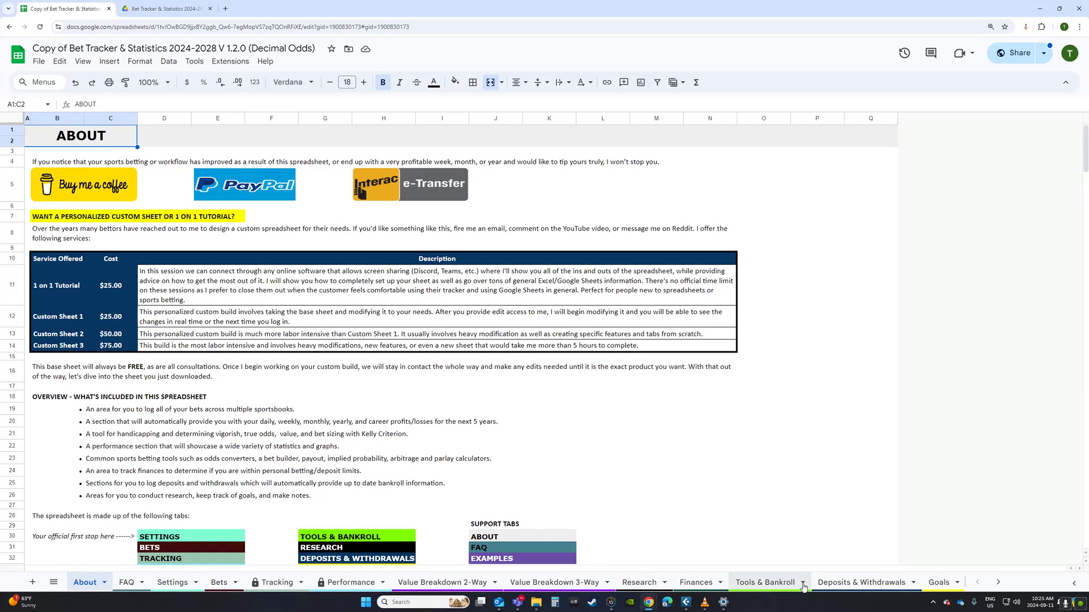
pyautogui.scroll(-5, 130, 440)
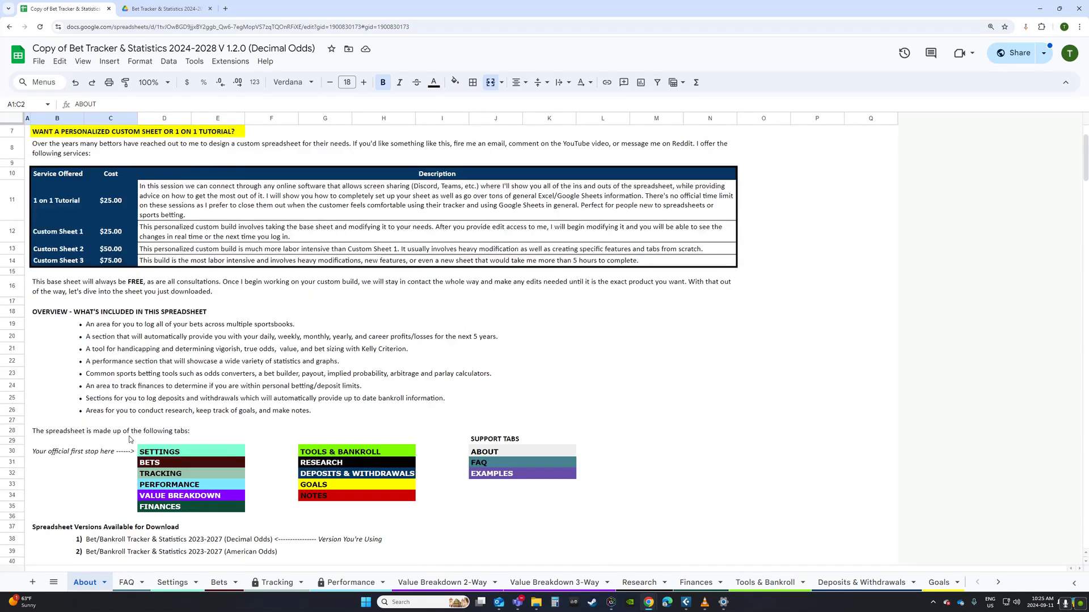
pyautogui.scroll(-6, 130, 439)
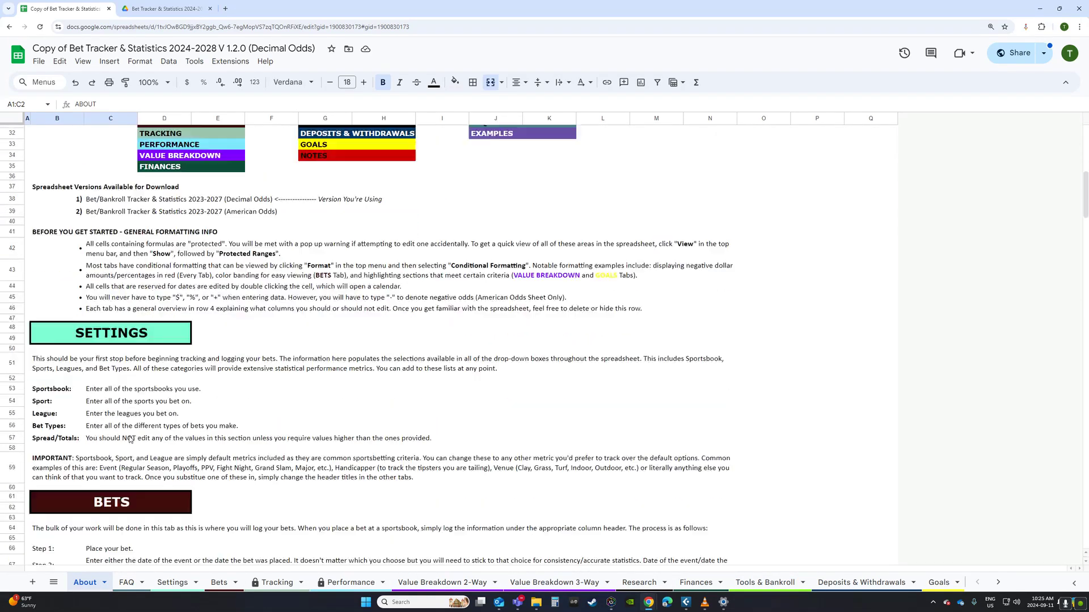
pyautogui.scroll(-10, 130, 439)
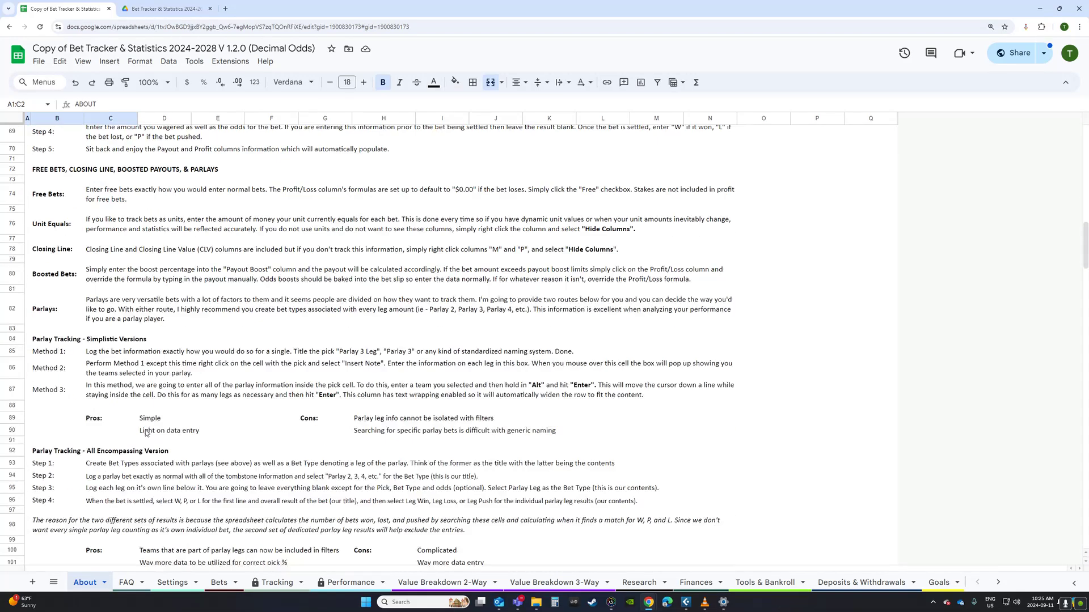
pyautogui.scroll(-14, 257, 408)
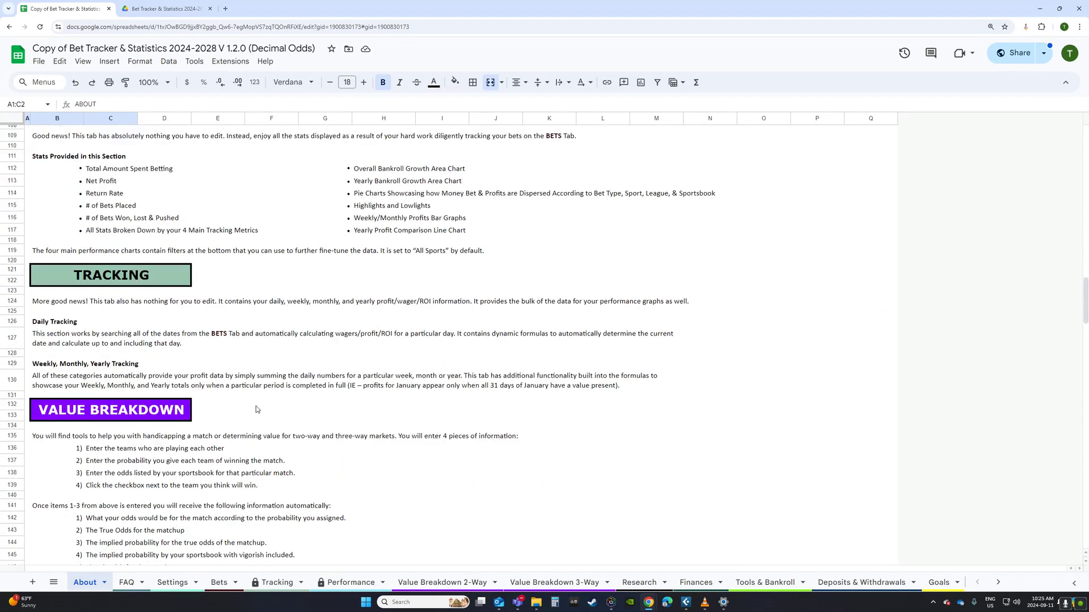
pyautogui.scroll(-12, 256, 406)
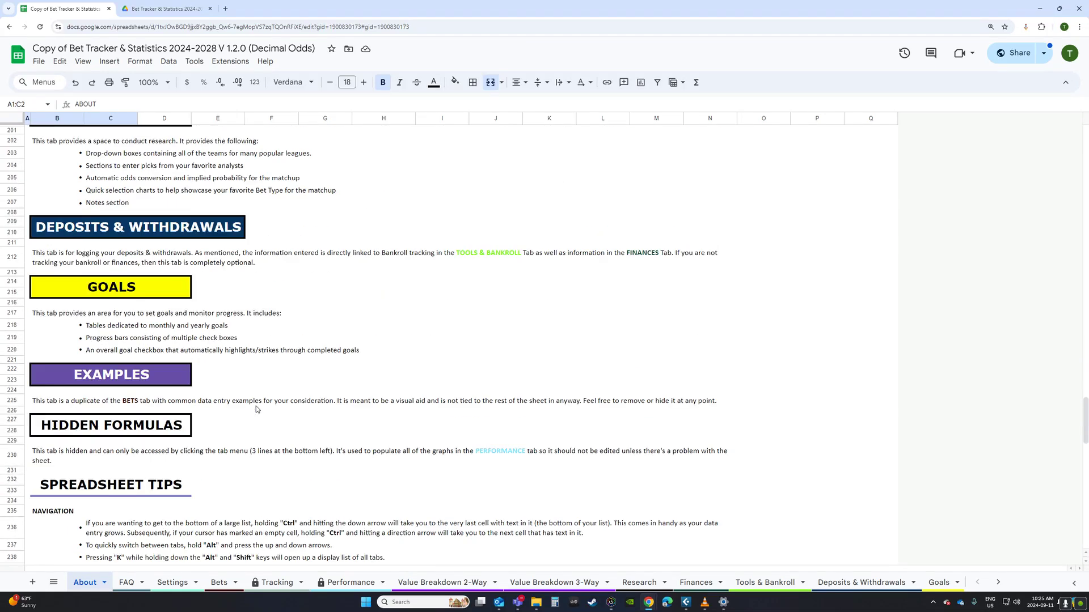
pyautogui.scroll(-2, 257, 409)
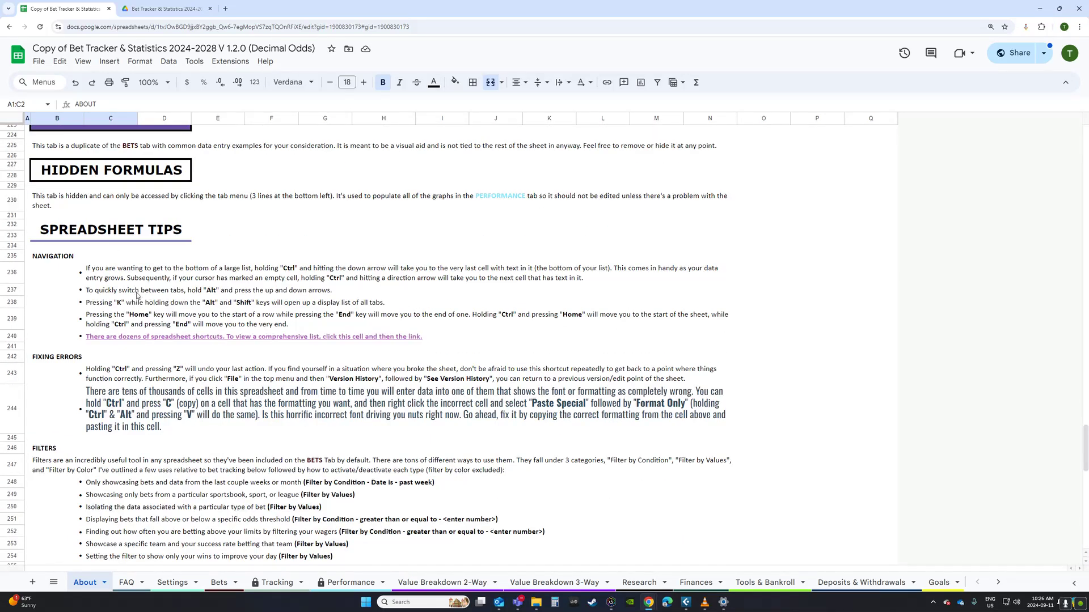
pyautogui.scroll(-5, 136, 329)
pyautogui.scroll(-7, 146, 381)
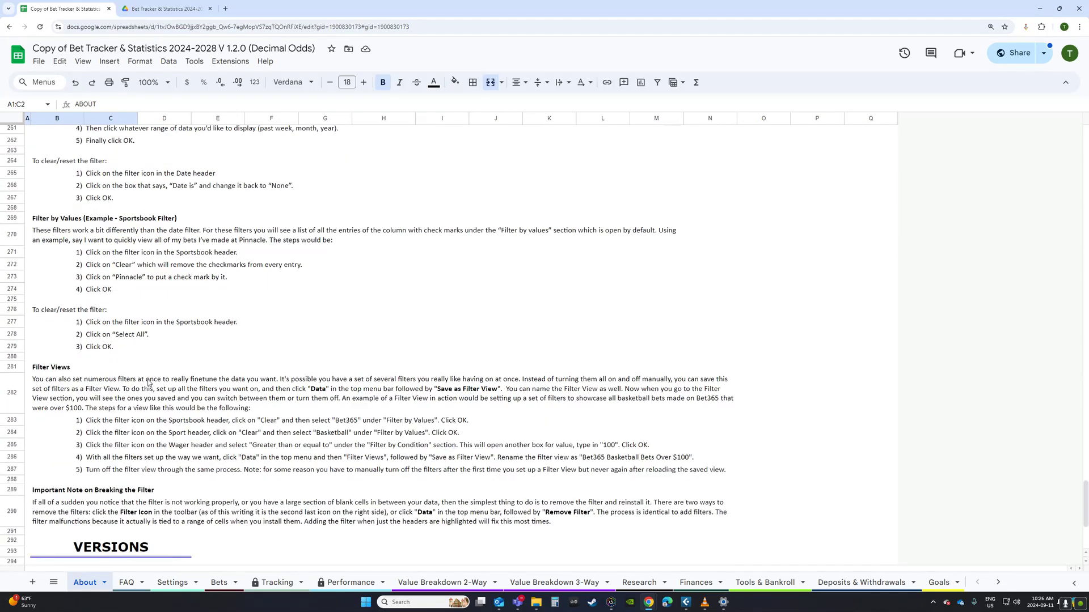
pyautogui.scroll(-1, 148, 383)
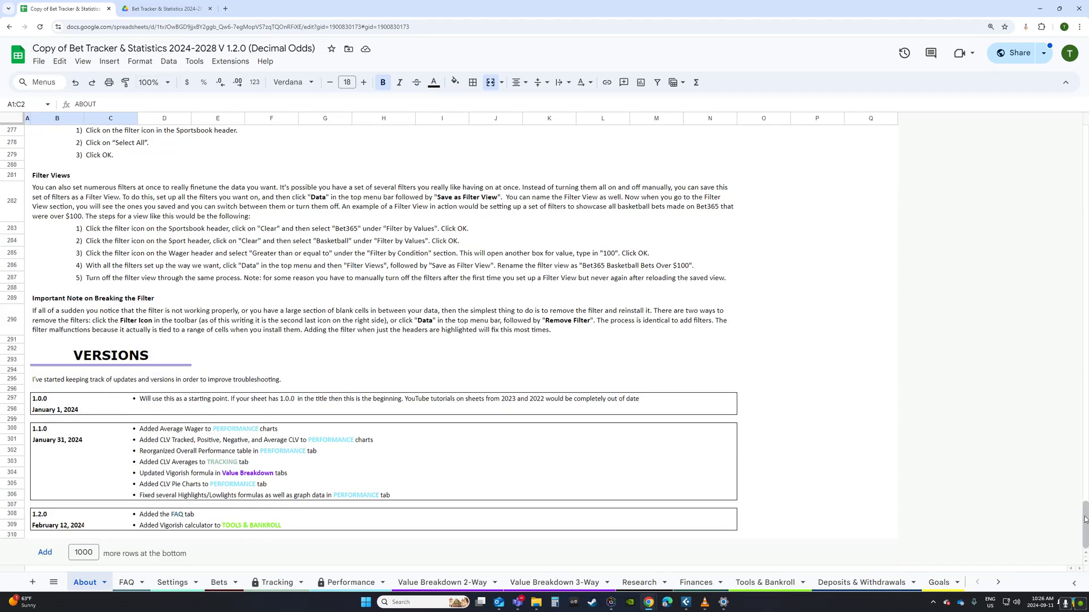
pyautogui.moveTo(1084, 525); pyautogui.dragTo(1084, 134)
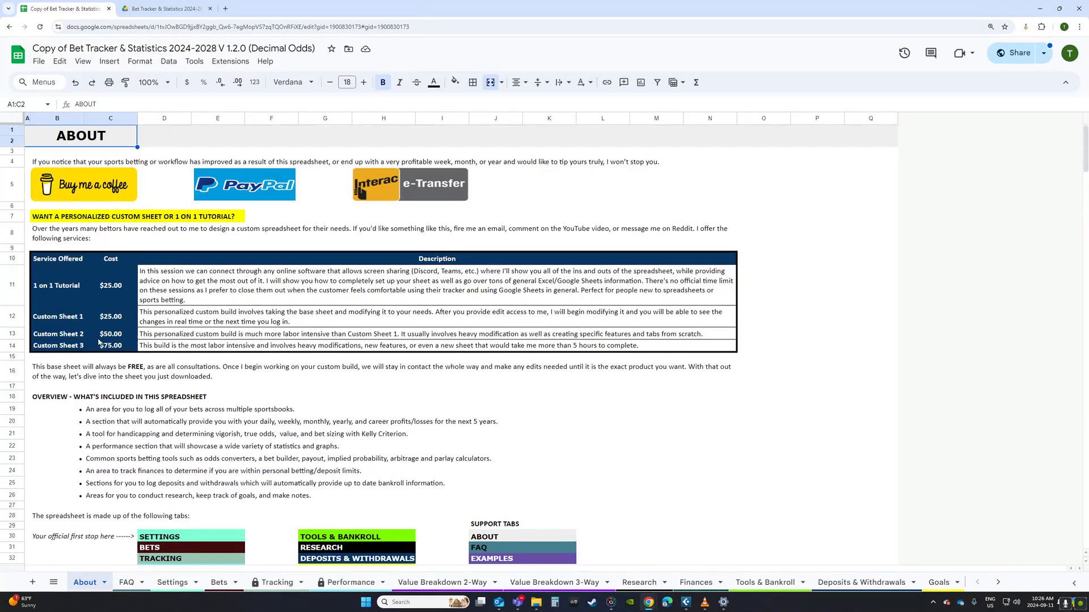
pyautogui.click(112, 318)
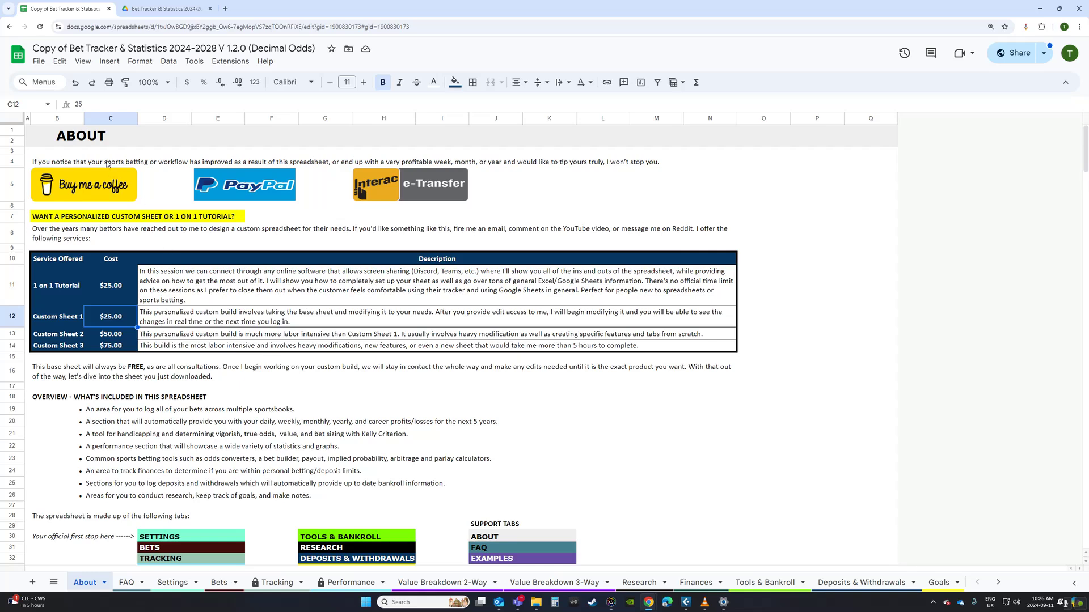
pyautogui.click(89, 136)
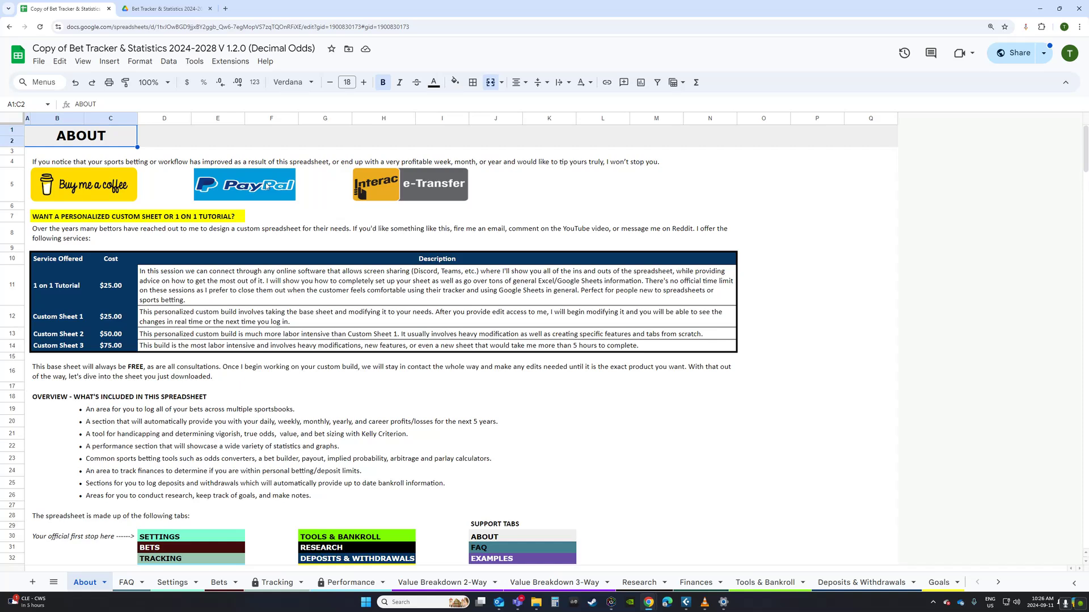
pyautogui.moveTo(137, 184)
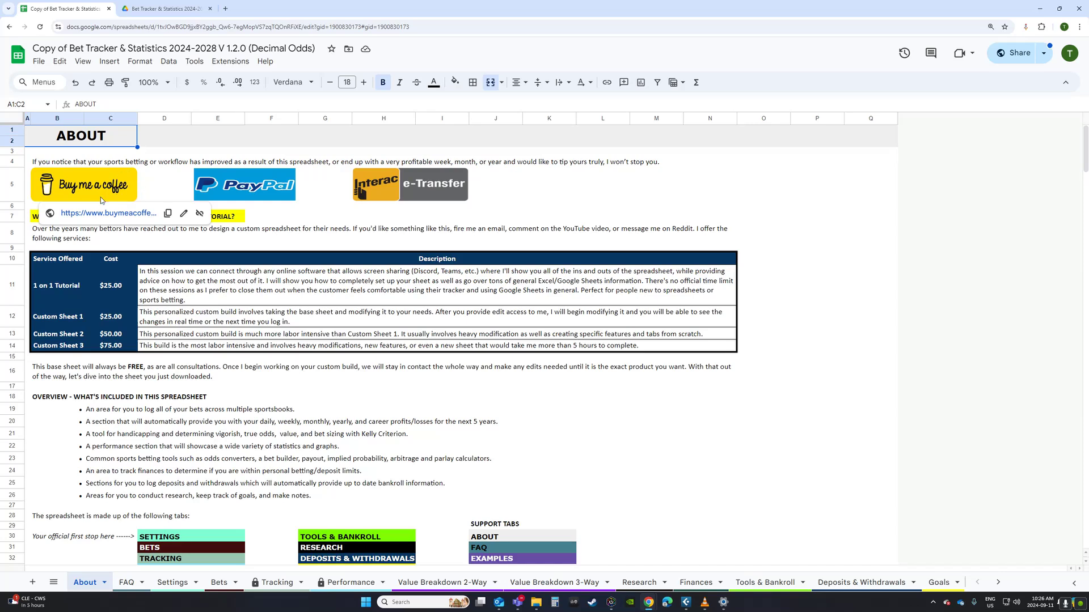
pyautogui.moveTo(89, 181)
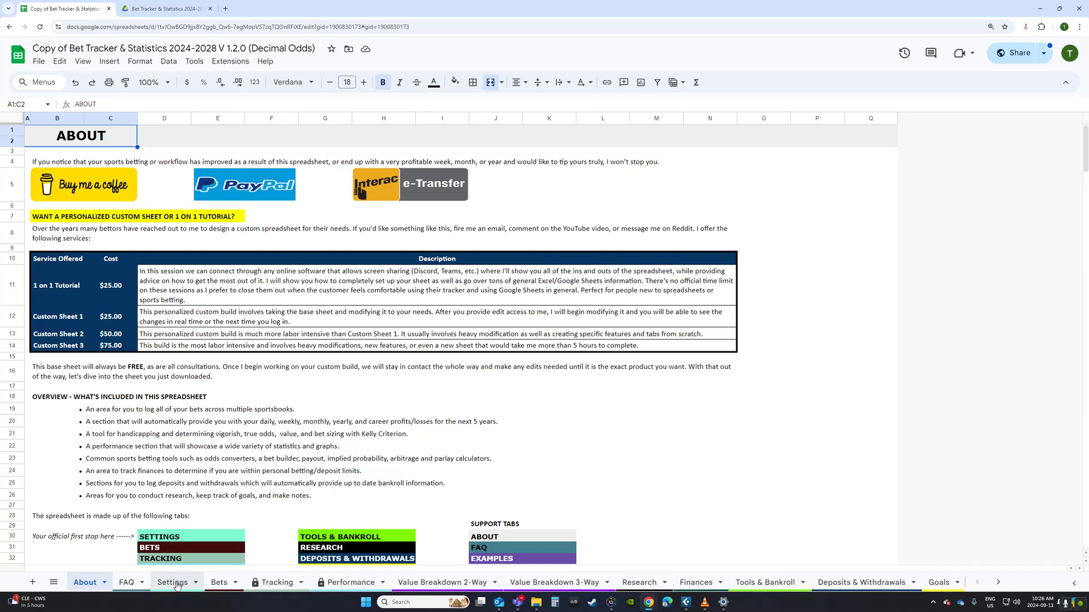
# View the FAQ sheet and check the Sportsbook, Sport, League and Extra drop-down lists in row 7 of the Bets sheet.
pyautogui.click(132, 584)
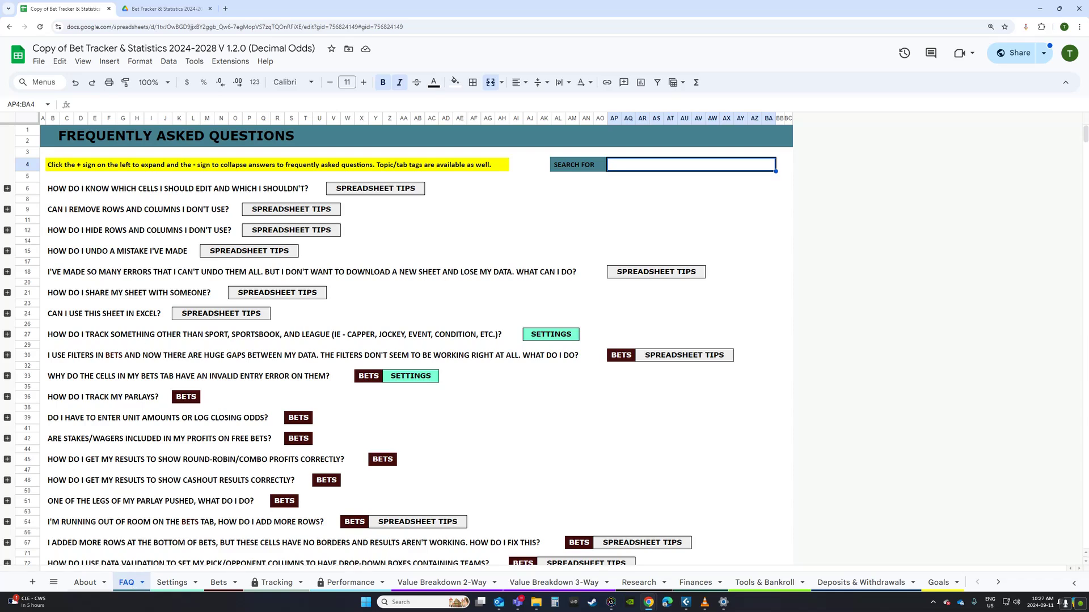
pyautogui.click(172, 582)
pyautogui.click(219, 582)
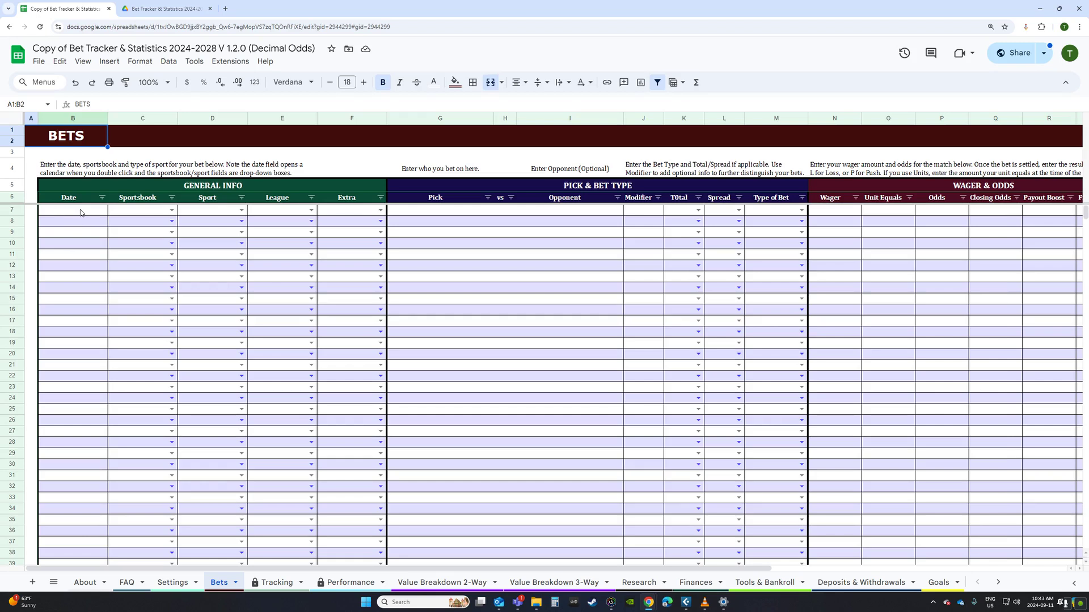
pyautogui.click(162, 214)
pyautogui.click(240, 212)
pyautogui.click(313, 210)
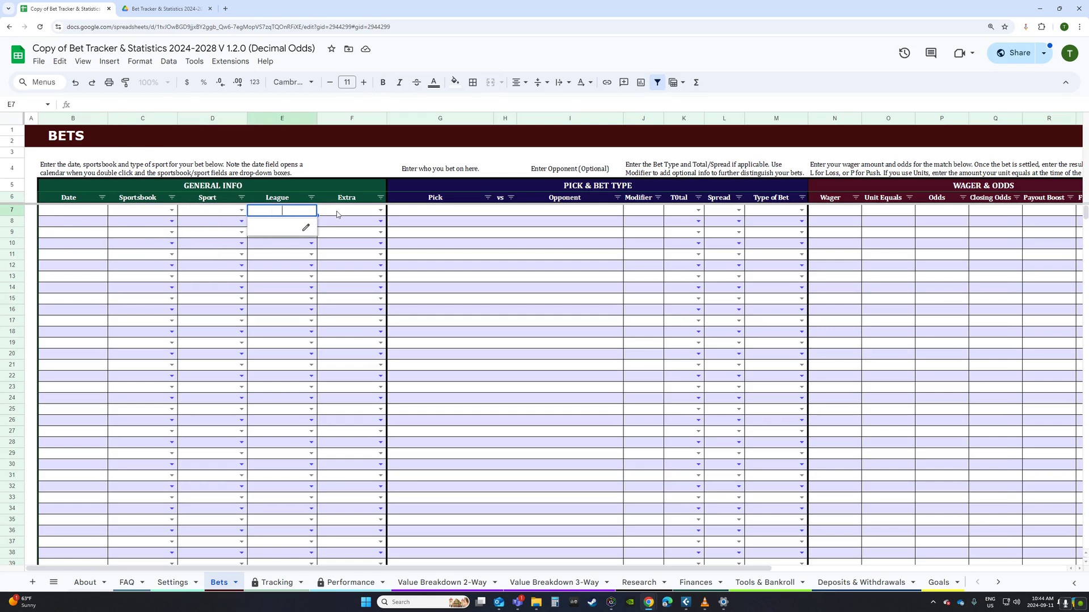
pyautogui.click(375, 211)
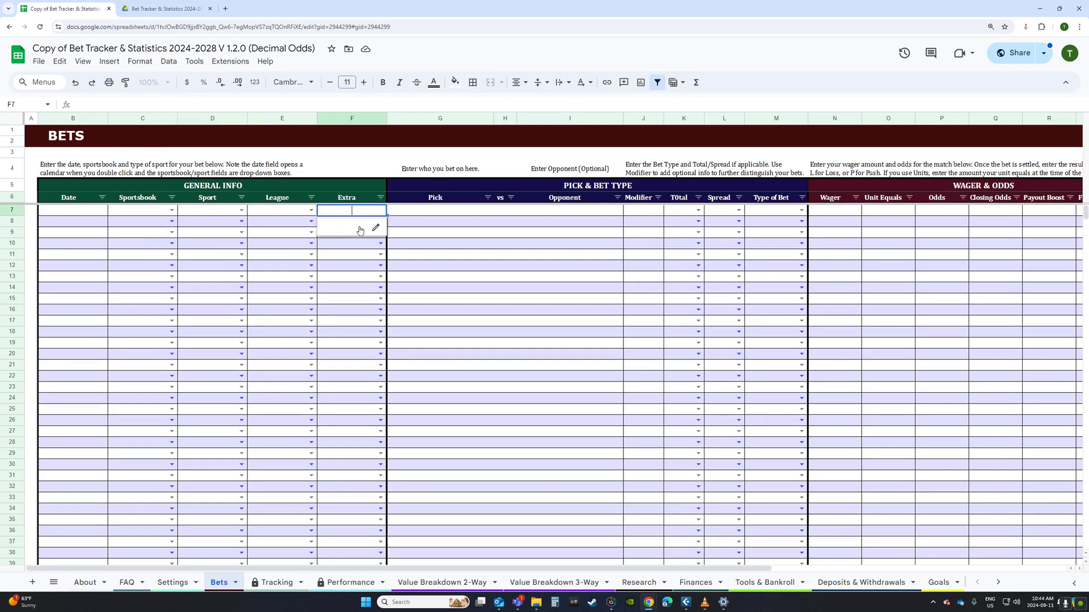
# Look over the list columns from Sportsbook to Extra on the Settings sheet.
pyautogui.click(180, 583)
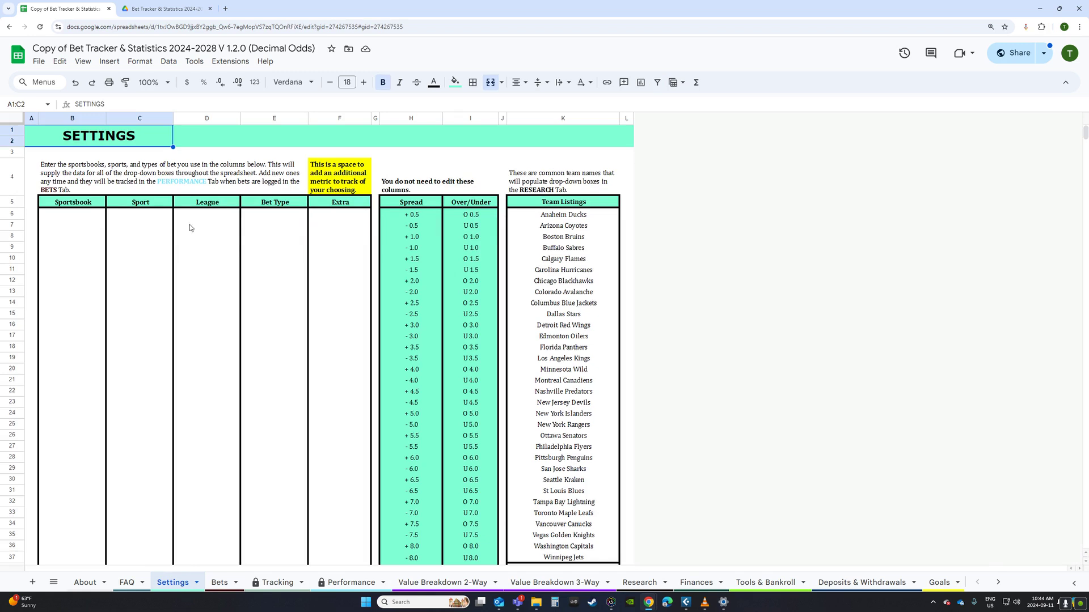
pyautogui.click(77, 216)
pyautogui.click(73, 231)
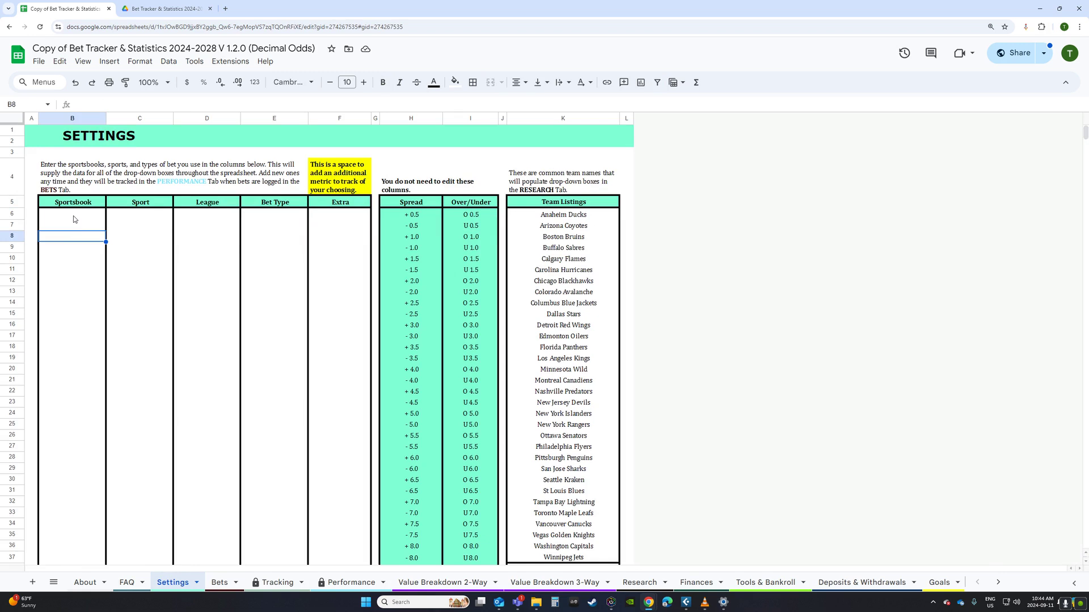
pyautogui.click(74, 216)
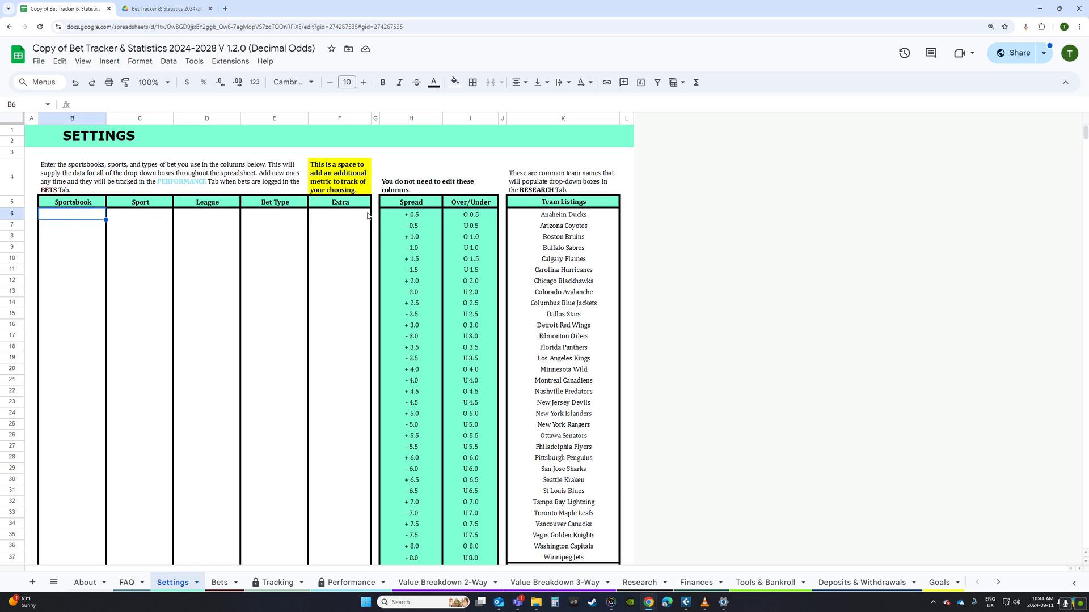
pyautogui.click(347, 205)
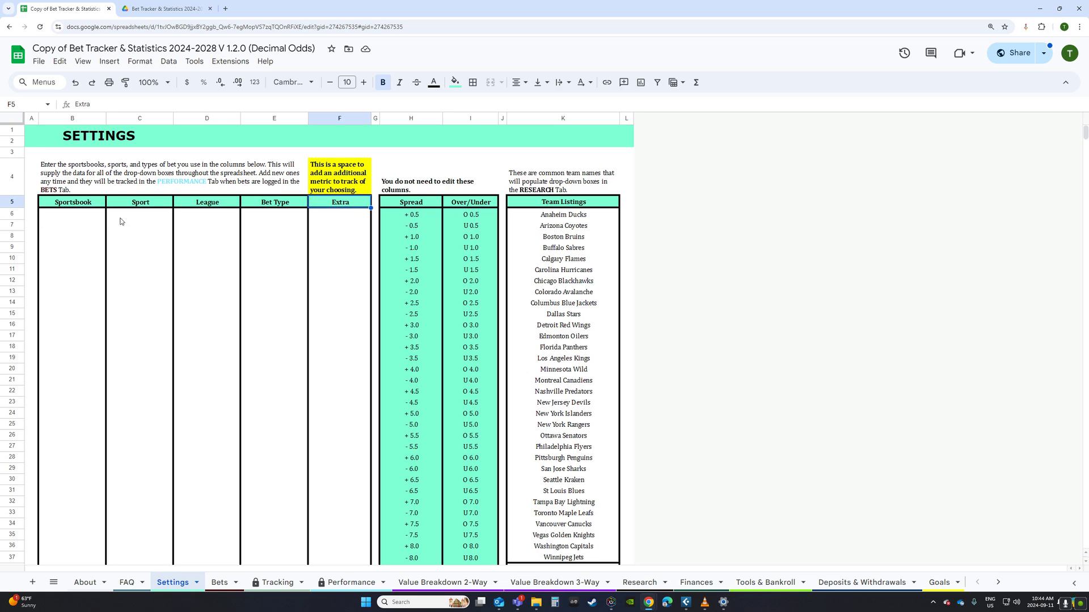
# Fill row 6 of the Settings lists with sportsbook Bet365, sport Hockey, league NHL and bet type Total.
pyautogui.click(97, 218)
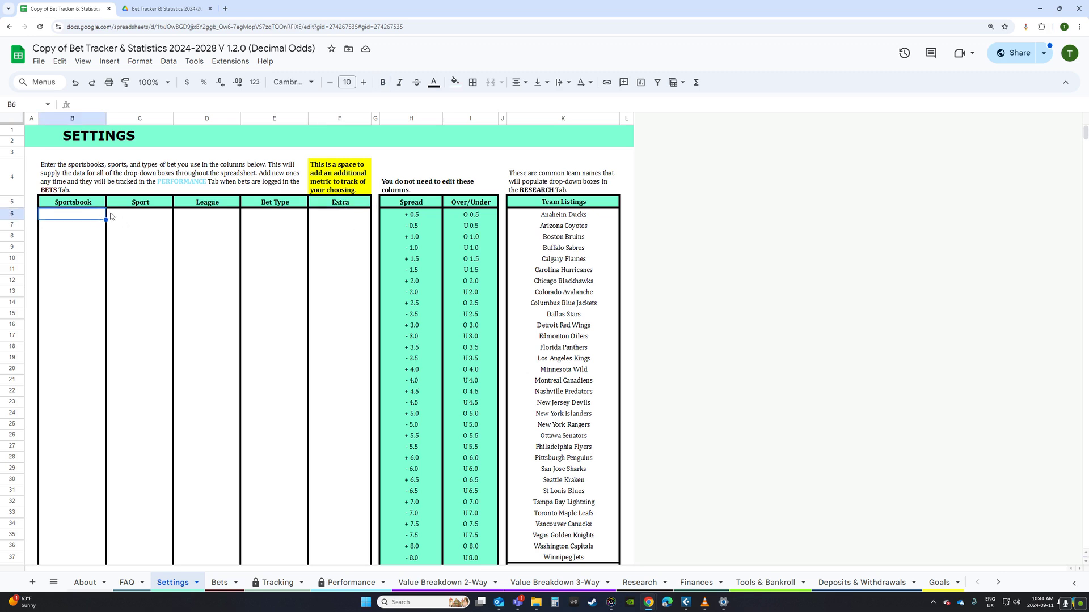
pyautogui.write('Bet365')
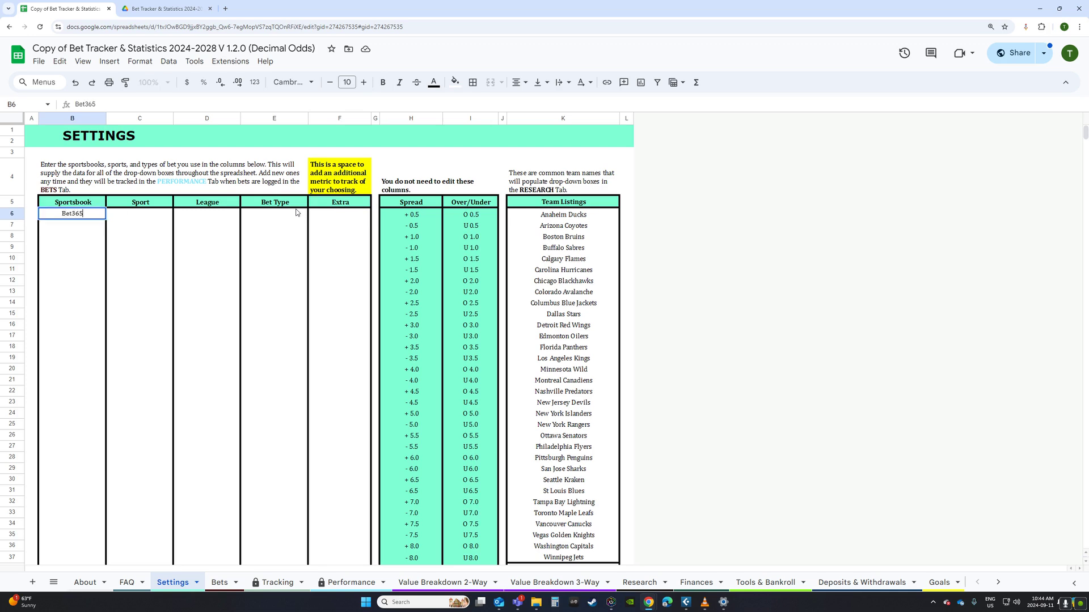
pyautogui.press('Tab')
pyautogui.write('Hockey')
pyautogui.press('Tab')
pyautogui.write('NHL')
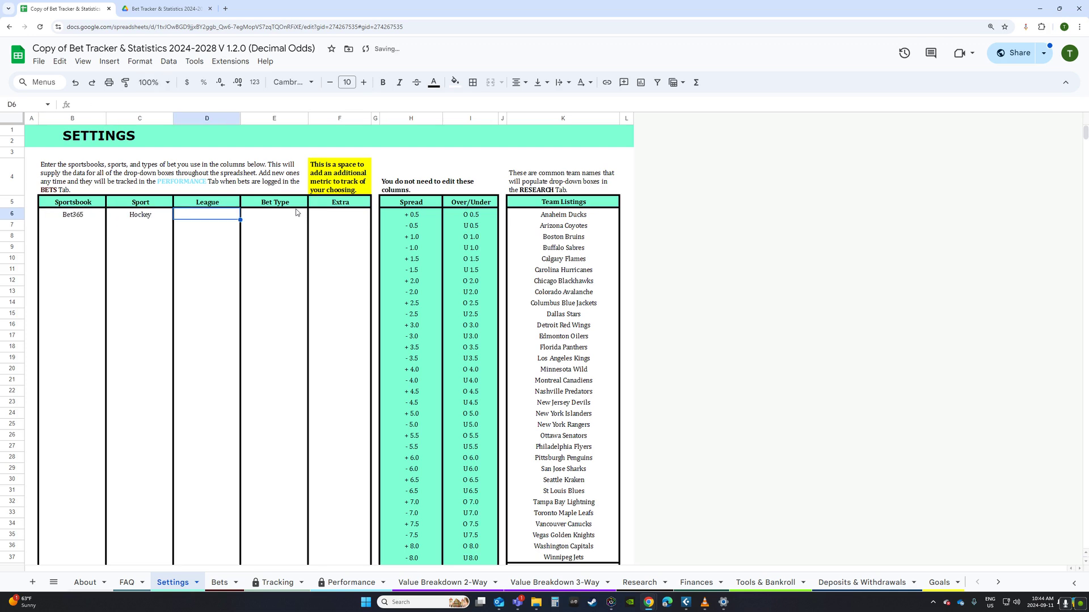
pyautogui.press('Tab')
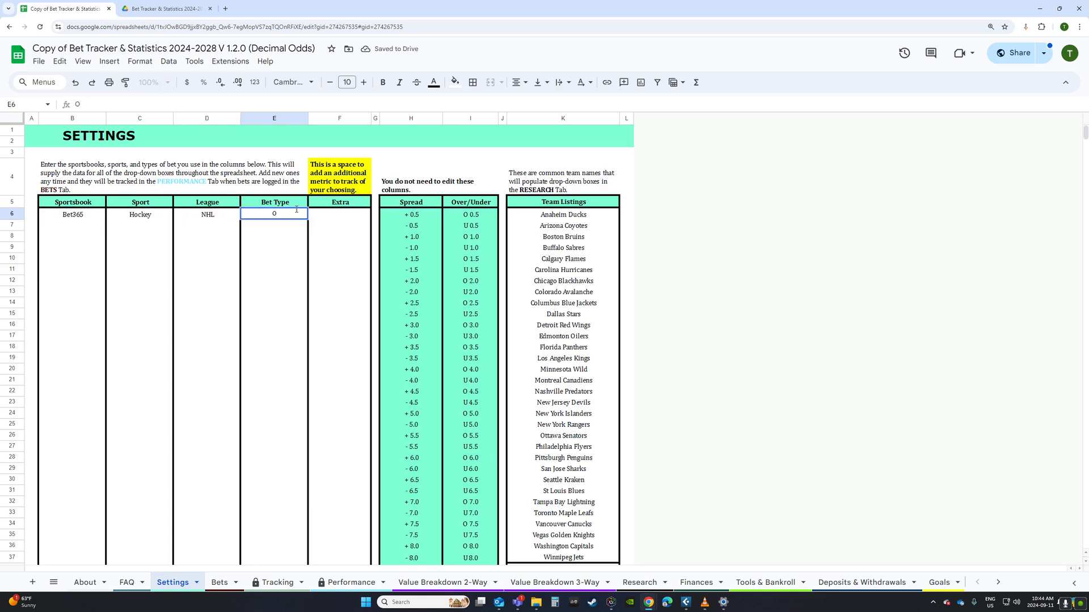
pyautogui.press('BackSpace')
pyautogui.write('Total')
pyautogui.press('Tab')
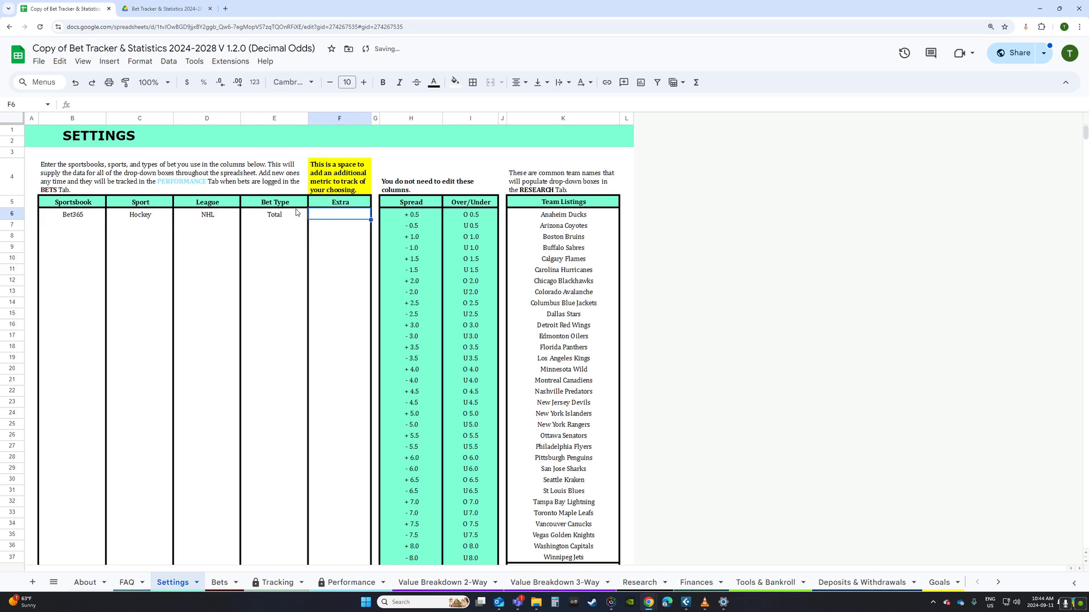
# Rename the Extra column header as Bet Sub Type and list Over and Under beneath it.
pyautogui.click(350, 205)
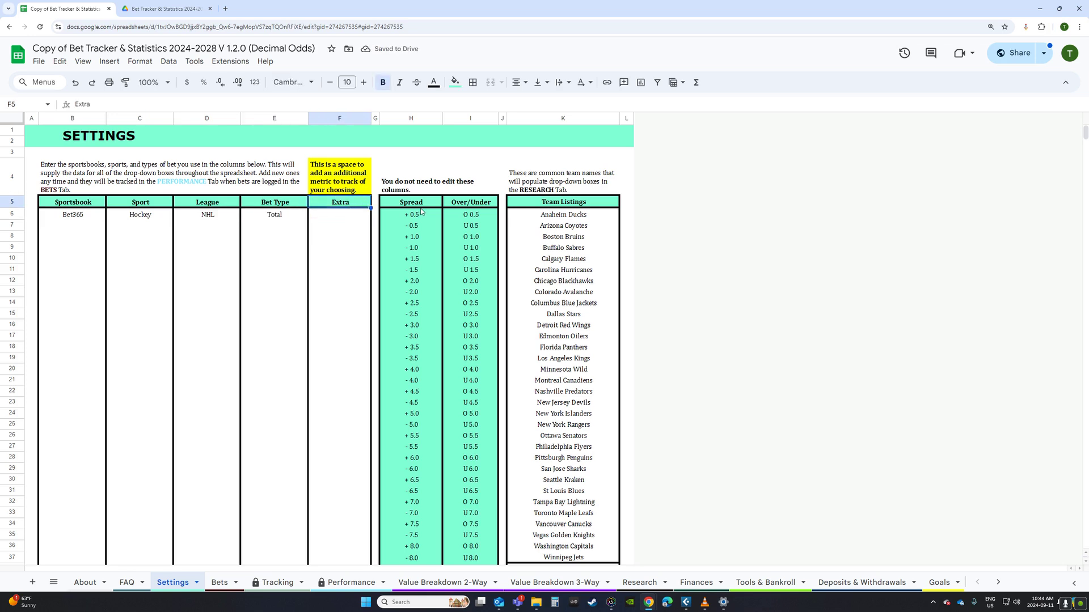
pyautogui.write('Bet Su')
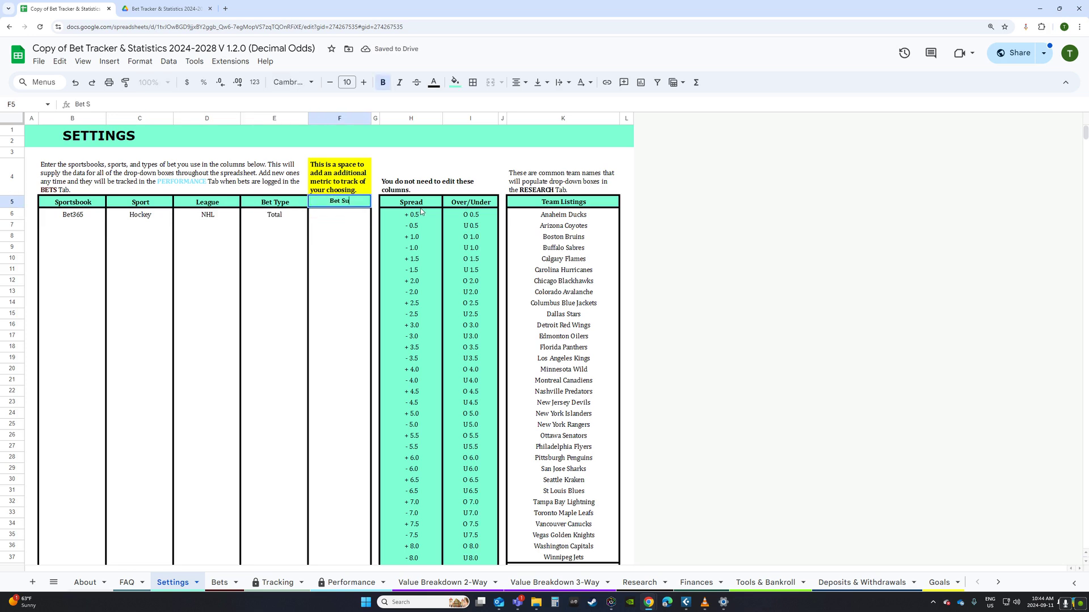
pyautogui.write('b Type')
pyautogui.press('Return')
pyautogui.write('Over')
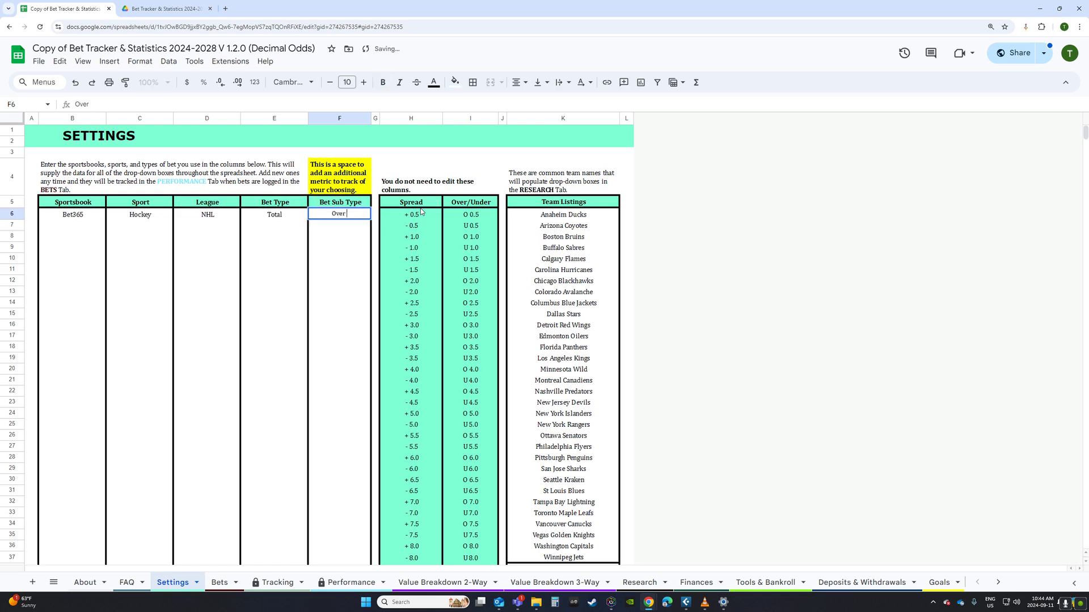
pyautogui.press('Return')
pyautogui.write('Under')
pyautogui.press('Return')
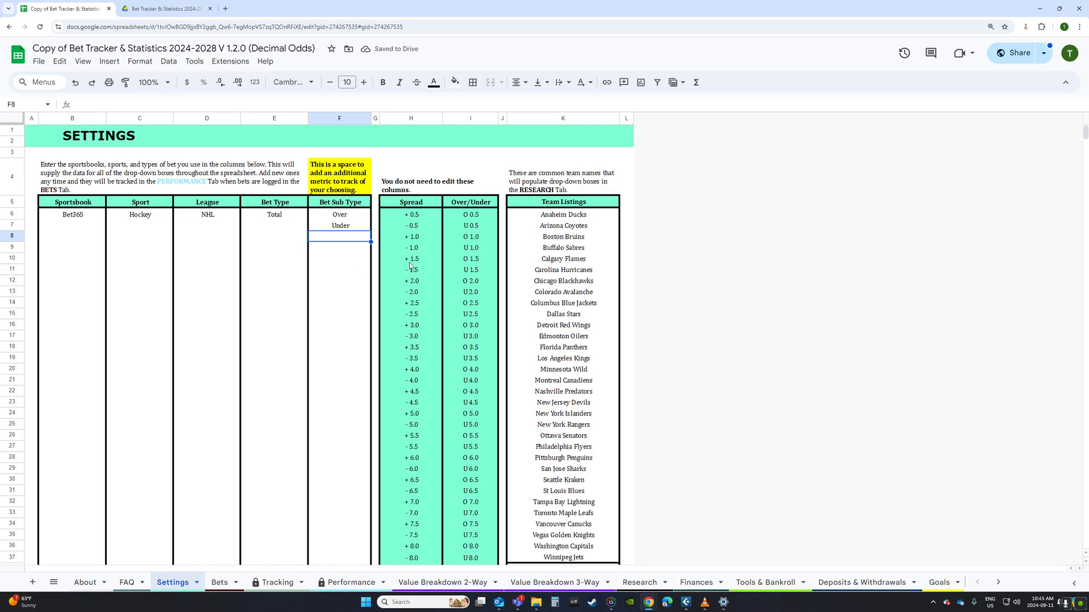
# Try to edit a protected cell in the Spread column of the Settings sheet and back out of the edit.
pyautogui.click(411, 238)
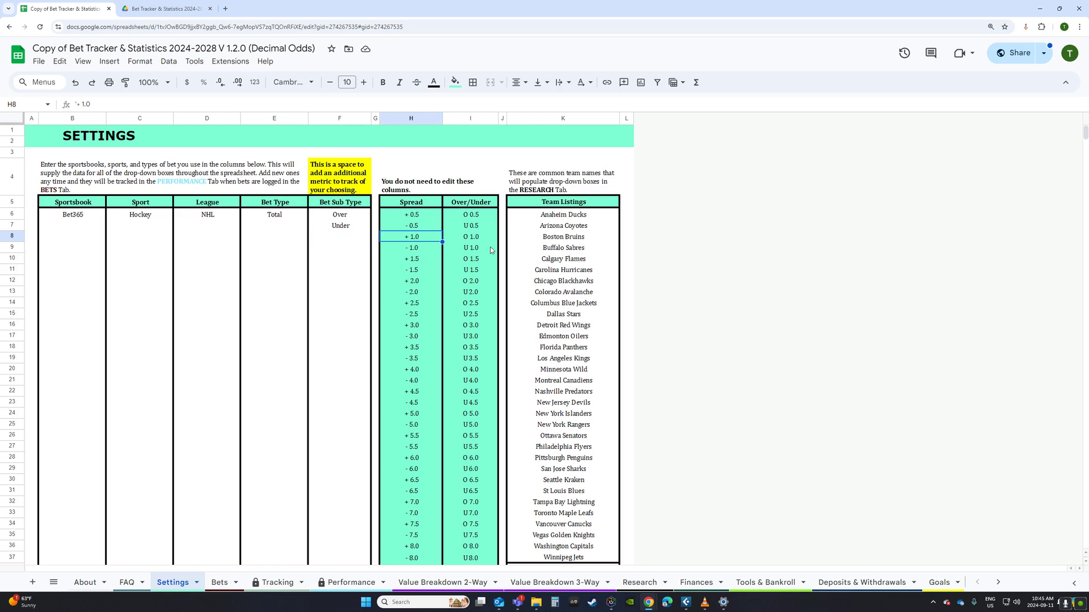
pyautogui.press('Return')
pyautogui.press('Return')
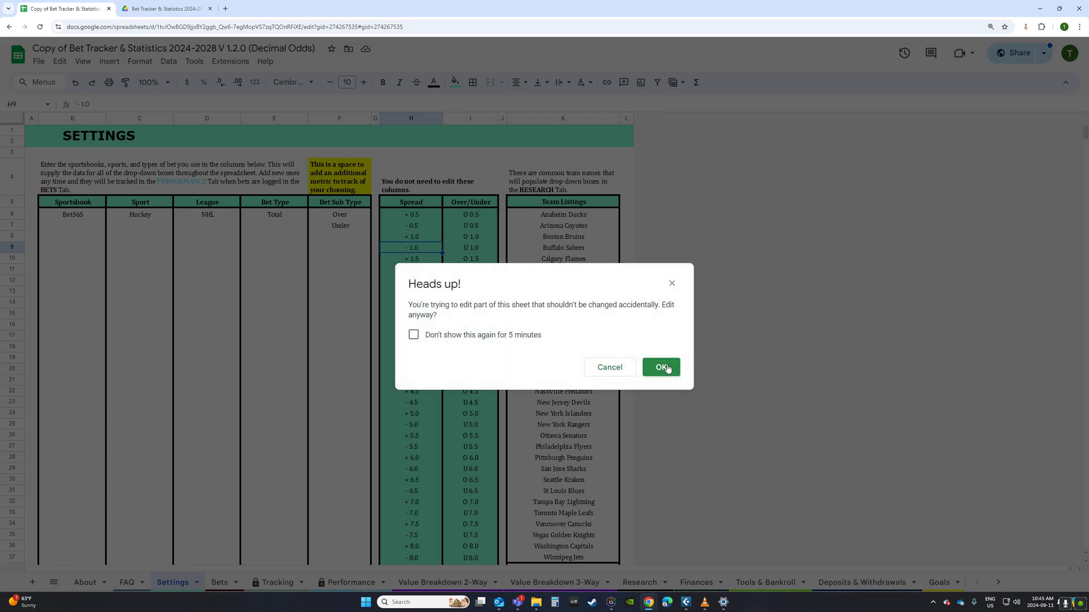
pyautogui.click(620, 369)
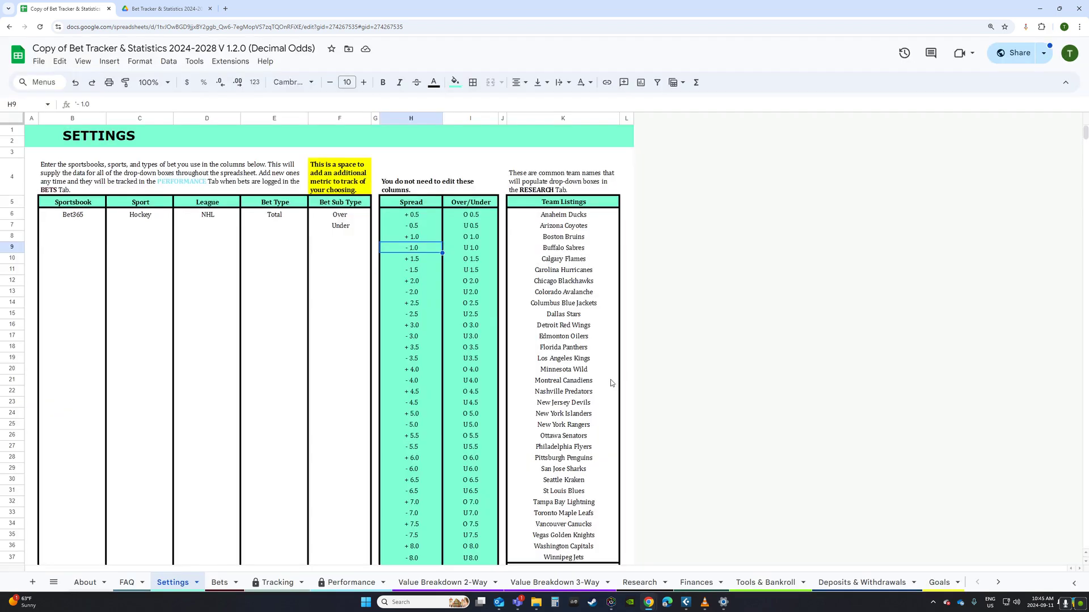
# Turn on the display of protected ranges and check the Spread and Sportsbook columns on the Settings sheet.
pyautogui.click(83, 62)
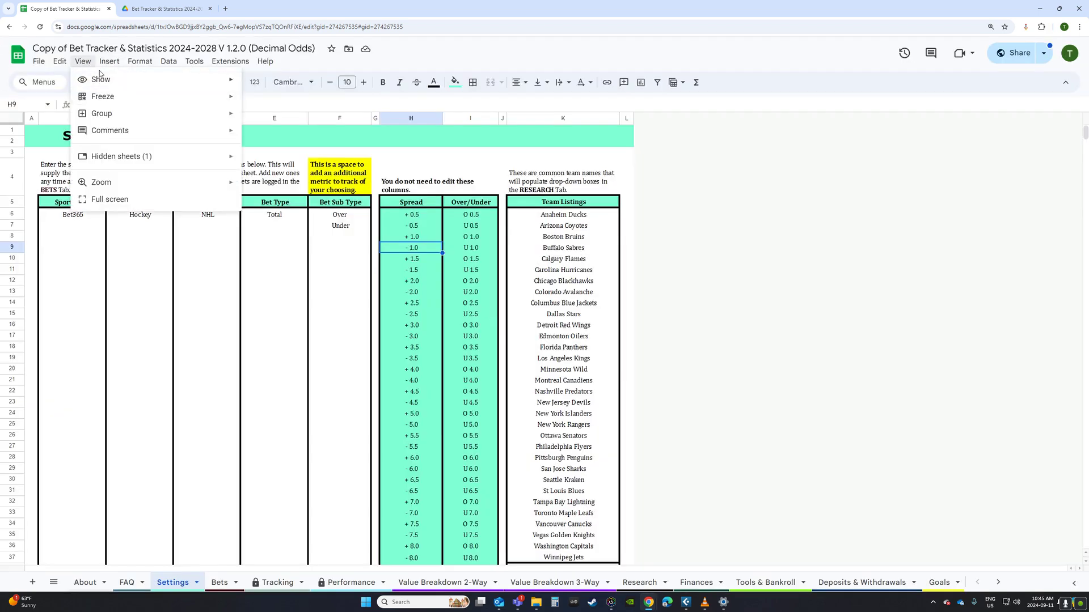
pyautogui.moveTo(104, 83)
pyautogui.click(291, 134)
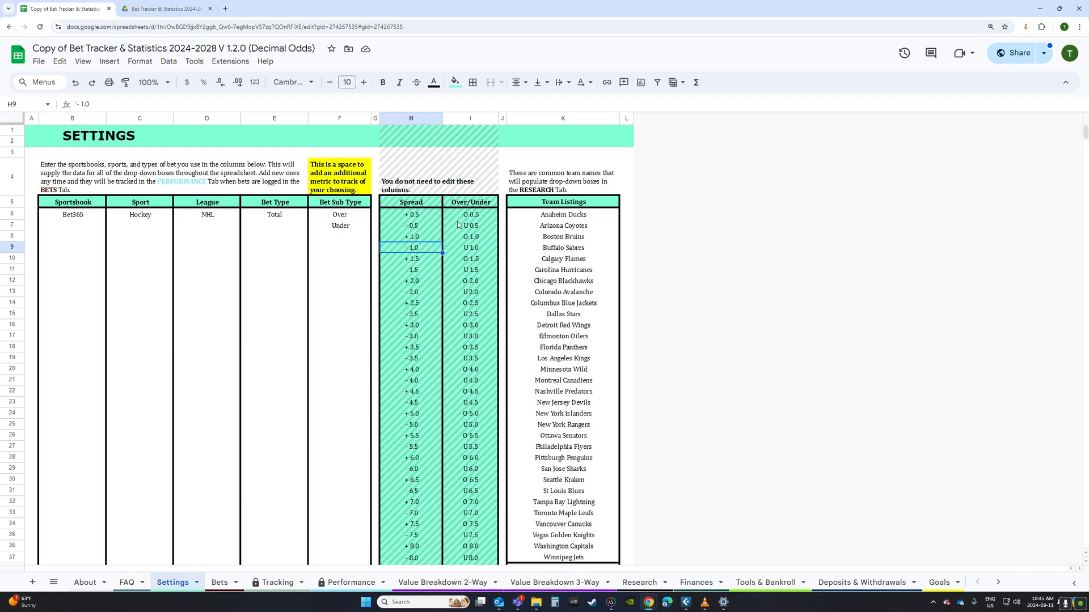
pyautogui.click(420, 237)
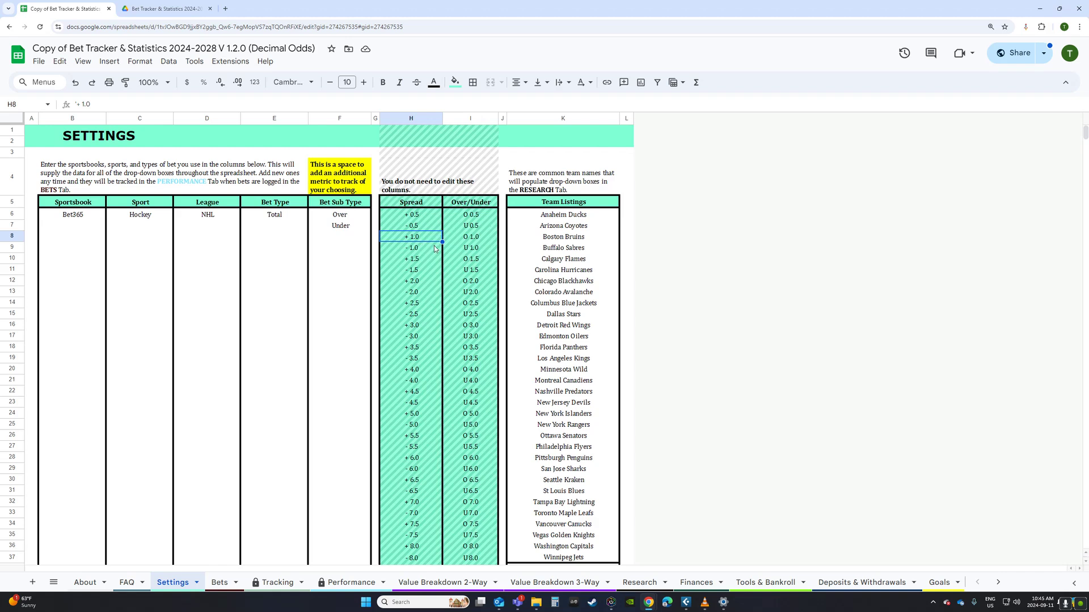
pyautogui.click(93, 220)
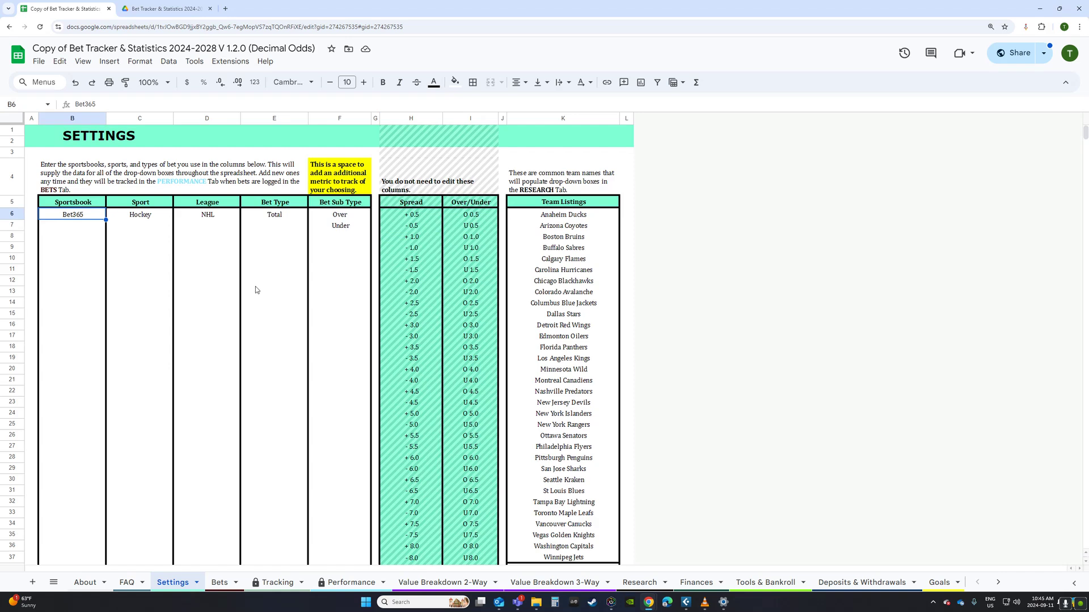
# In row 7 of the Bets sheet, enter the date Sep 11, 2024, sportsbook Bet365, sport Hockey and league NHL.
pyautogui.click(219, 583)
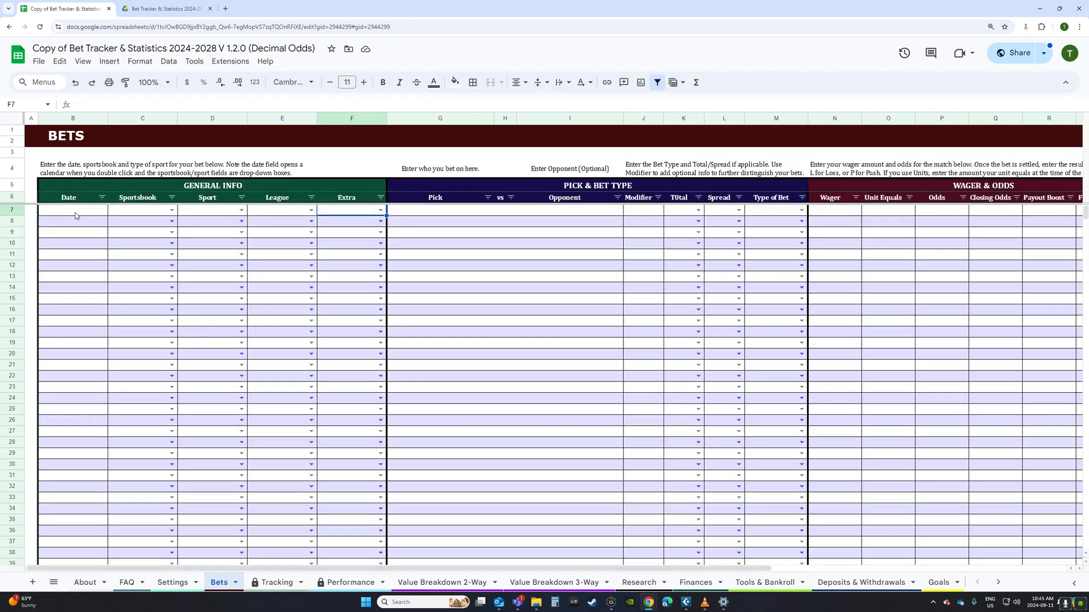
pyautogui.doubleClick(76, 216)
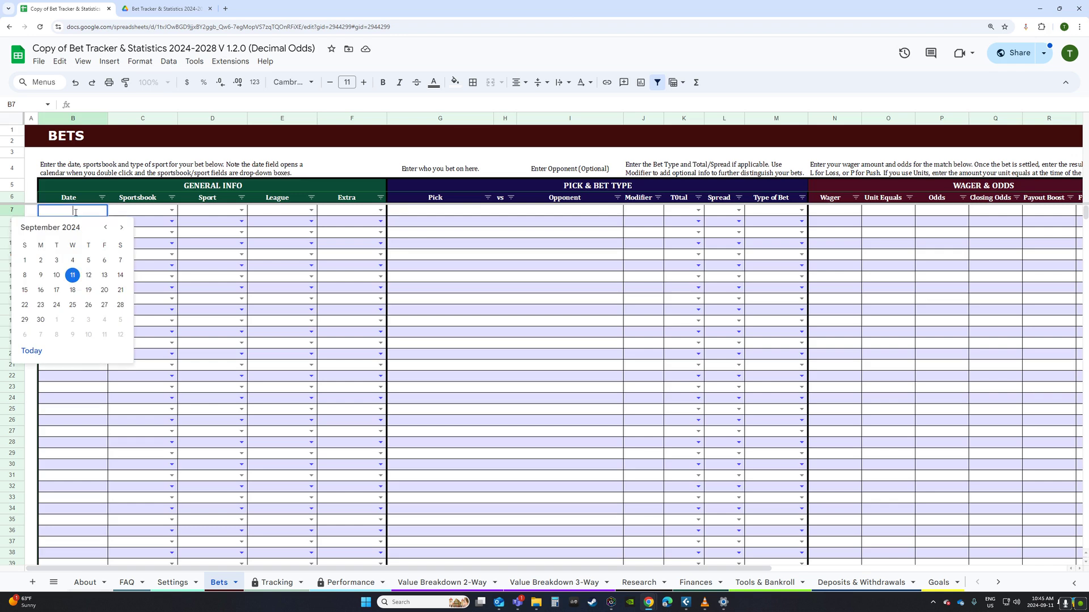
pyautogui.click(72, 276)
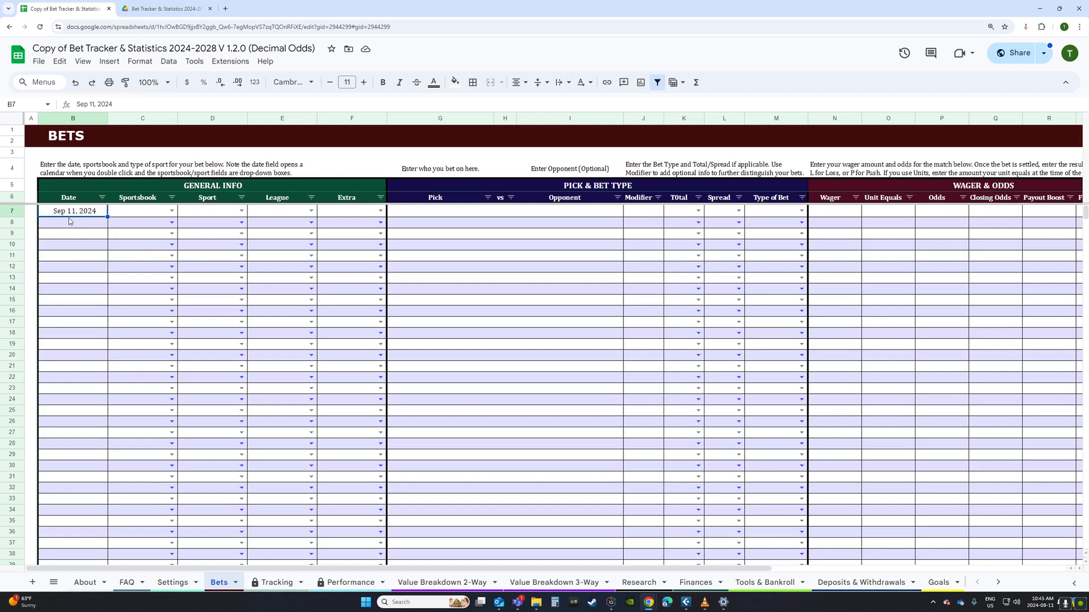
pyautogui.click(171, 210)
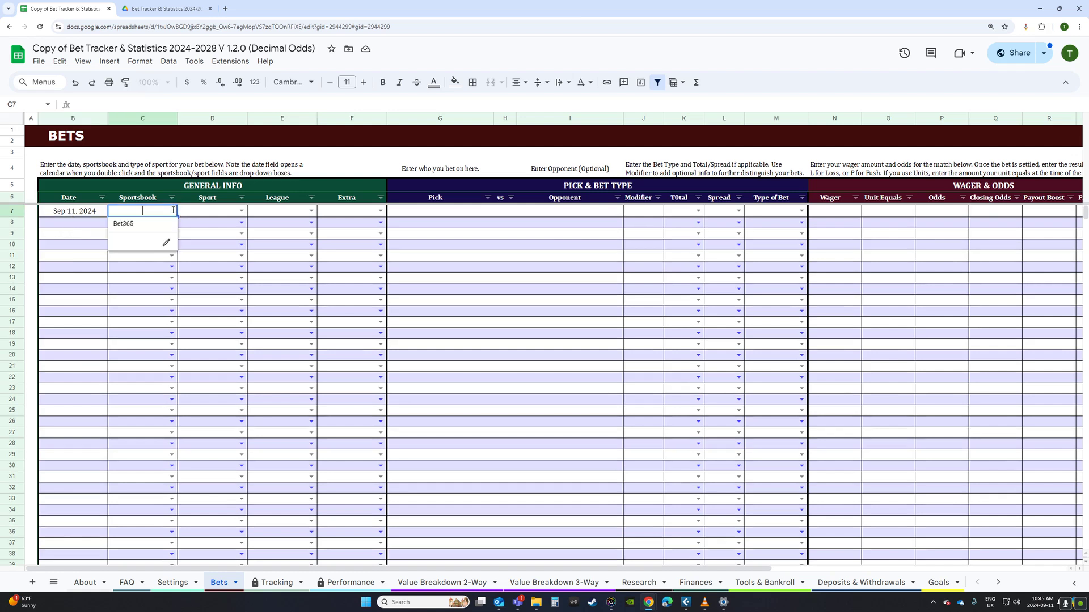
pyautogui.click(136, 224)
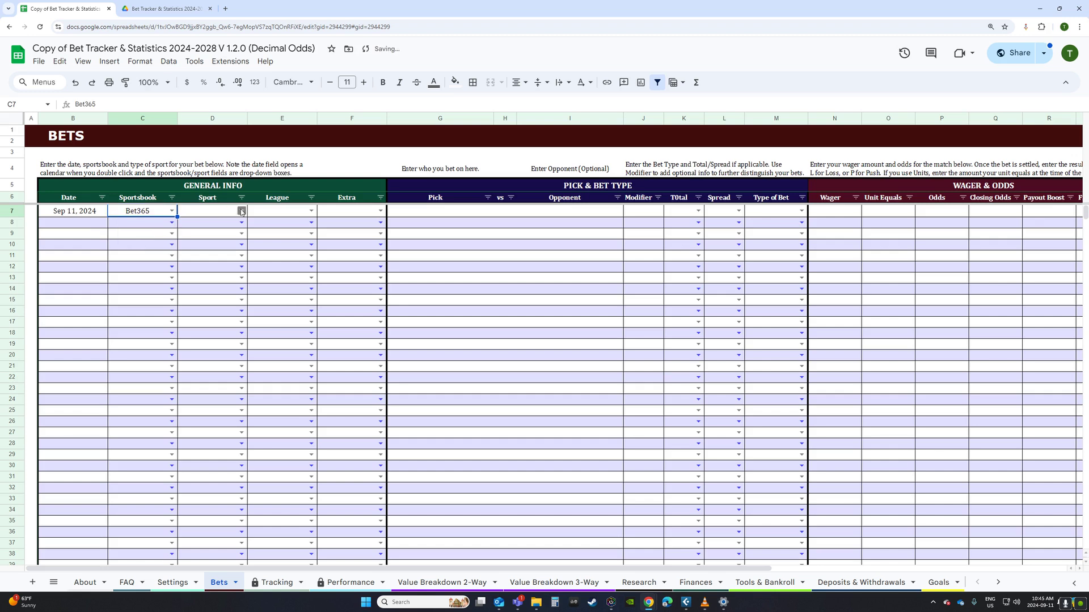
pyautogui.click(241, 211)
pyautogui.click(214, 229)
pyautogui.click(311, 211)
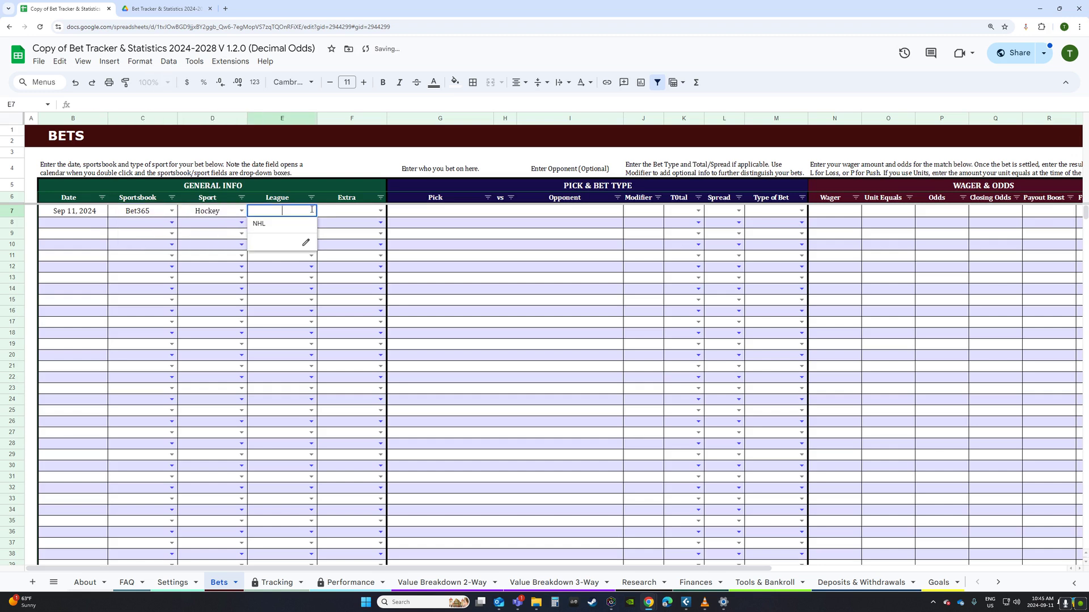
pyautogui.click(283, 227)
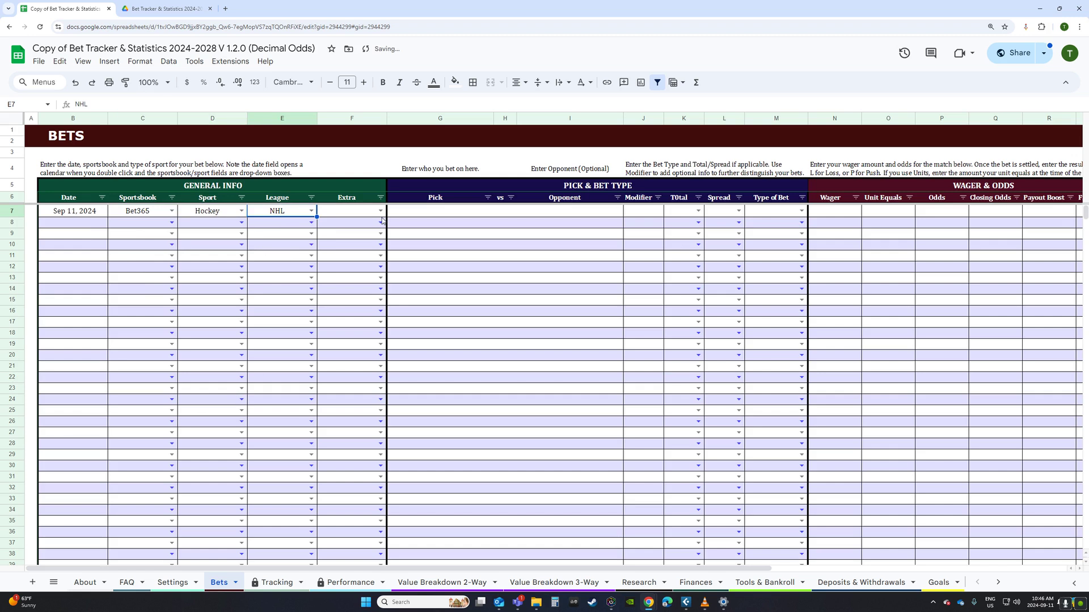
# Rename the Extra column header on the Bets sheet as Bet Sub Type and choose Over for row 7.
pyautogui.click(344, 200)
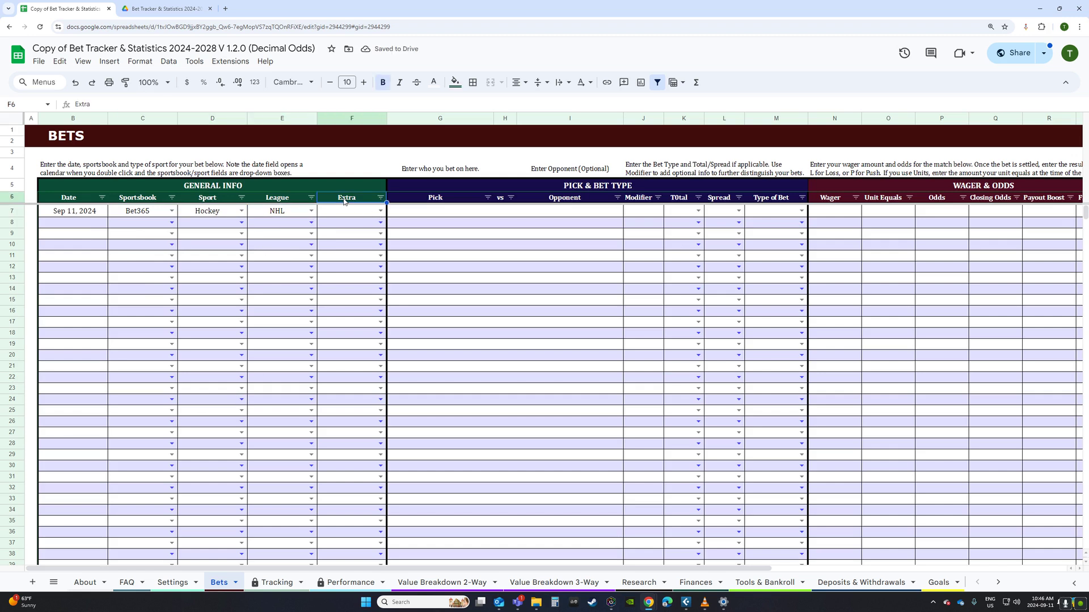
pyautogui.write('Bet Sub Type')
pyautogui.press('Return')
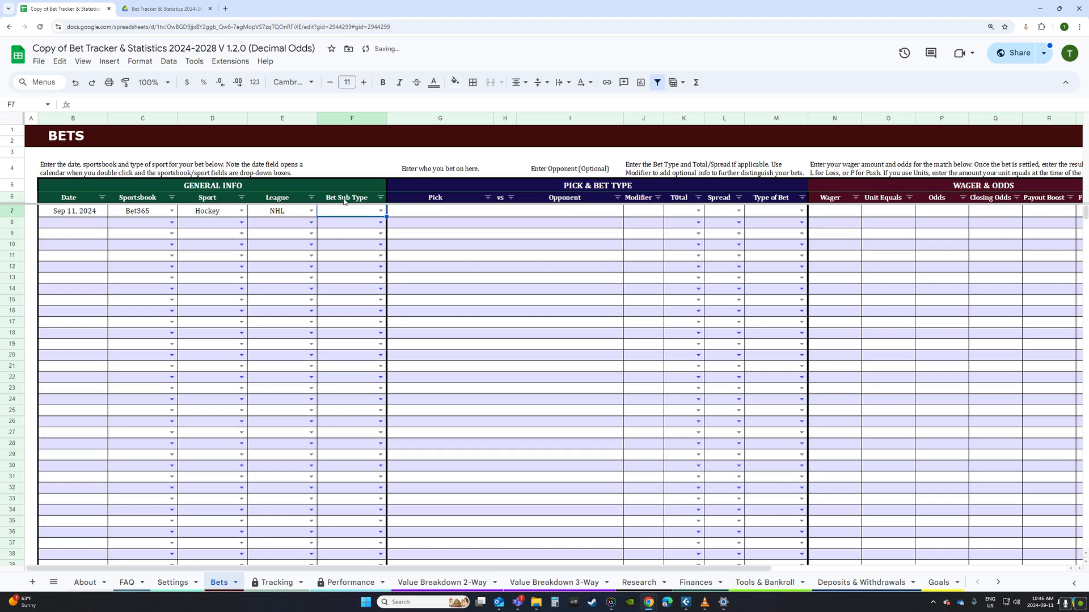
pyautogui.click(380, 215)
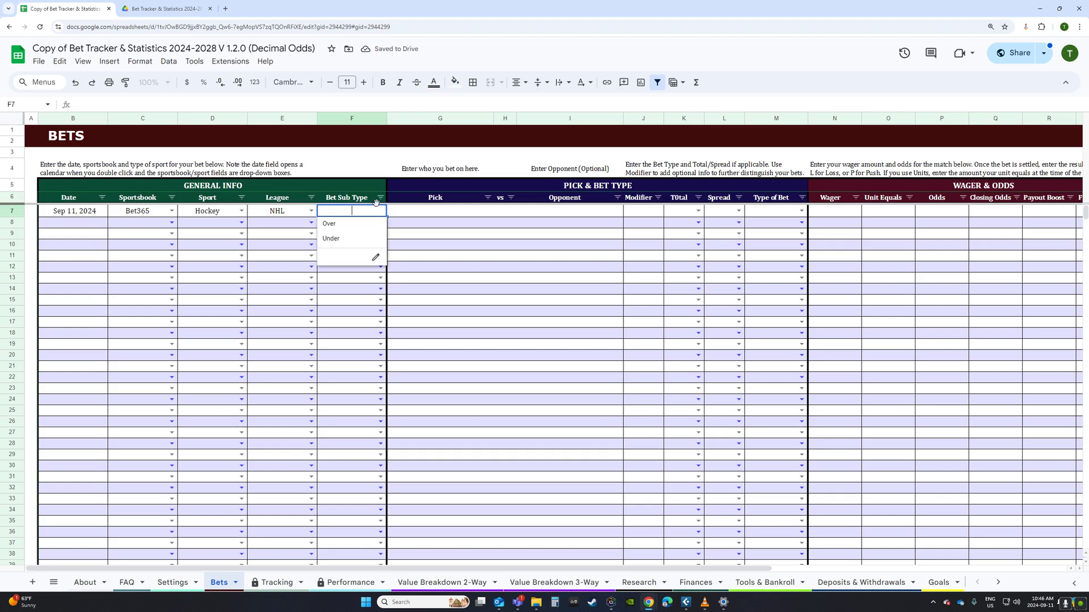
pyautogui.click(346, 225)
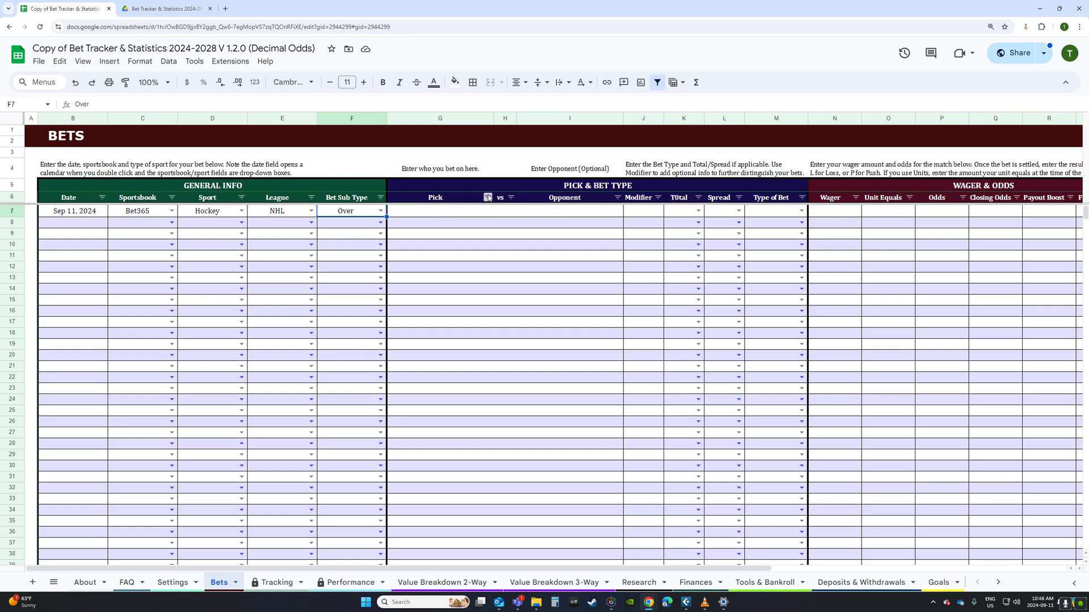
# Enter Dallas Stars as the pick, vs, and Los Angeles Kings as the opponent in row 7.
pyautogui.click(433, 212)
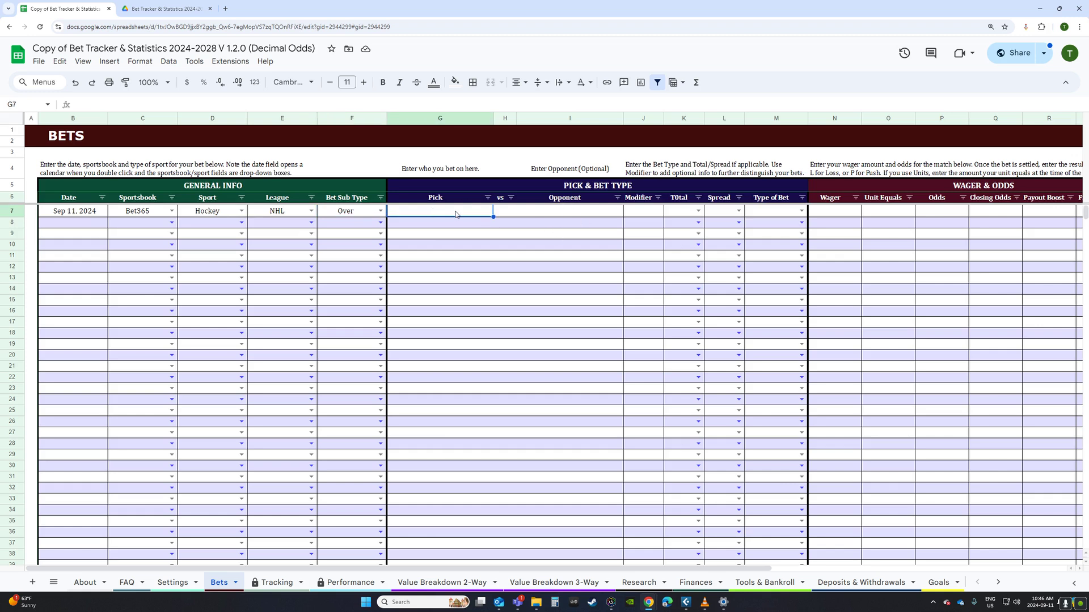
pyautogui.write('Dallas Stars')
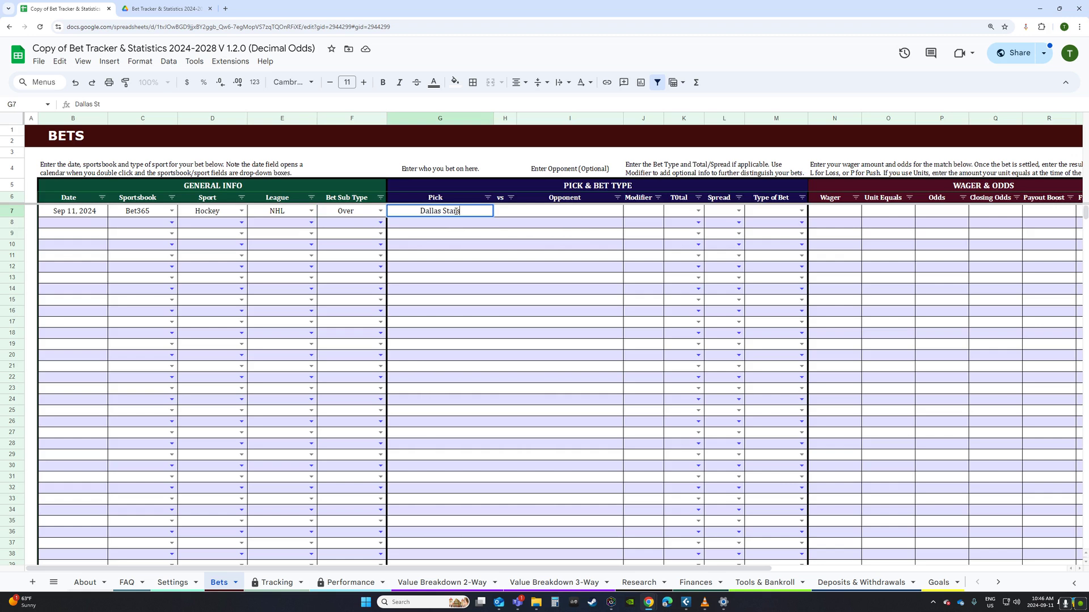
pyautogui.press('Tab')
pyautogui.write('vs')
pyautogui.press('Tab')
pyautogui.write('Lo')
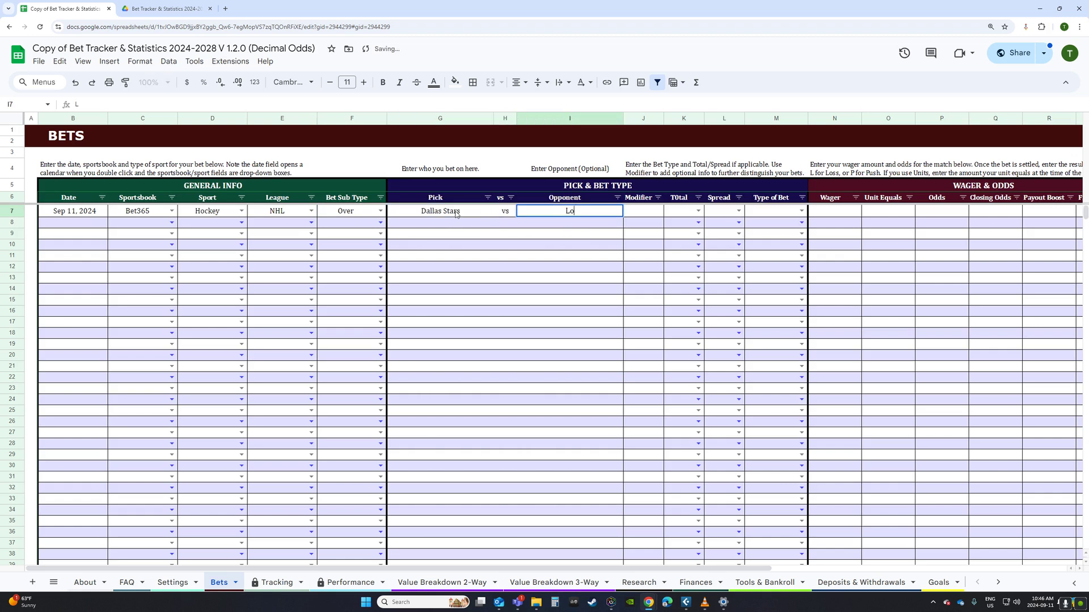
pyautogui.write('s Angeles Kings')
pyautogui.press('Tab')
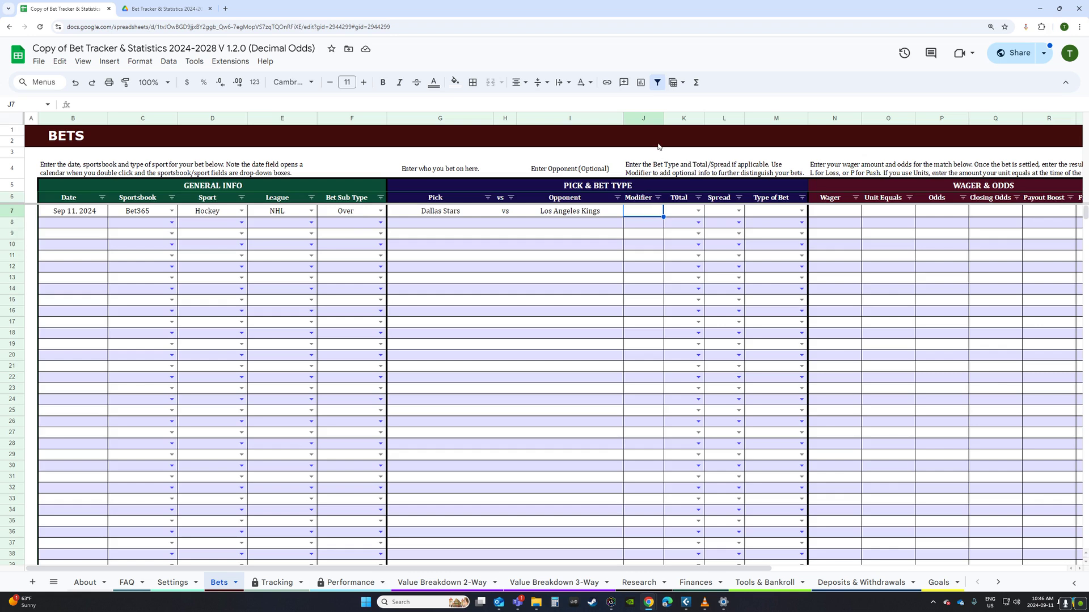
# Try widening the Modifier column and renaming its header as Notes, and undo both changes.
pyautogui.moveTo(664, 118); pyautogui.dragTo(816, 118)
pyautogui.click(675, 202)
pyautogui.write('Notes')
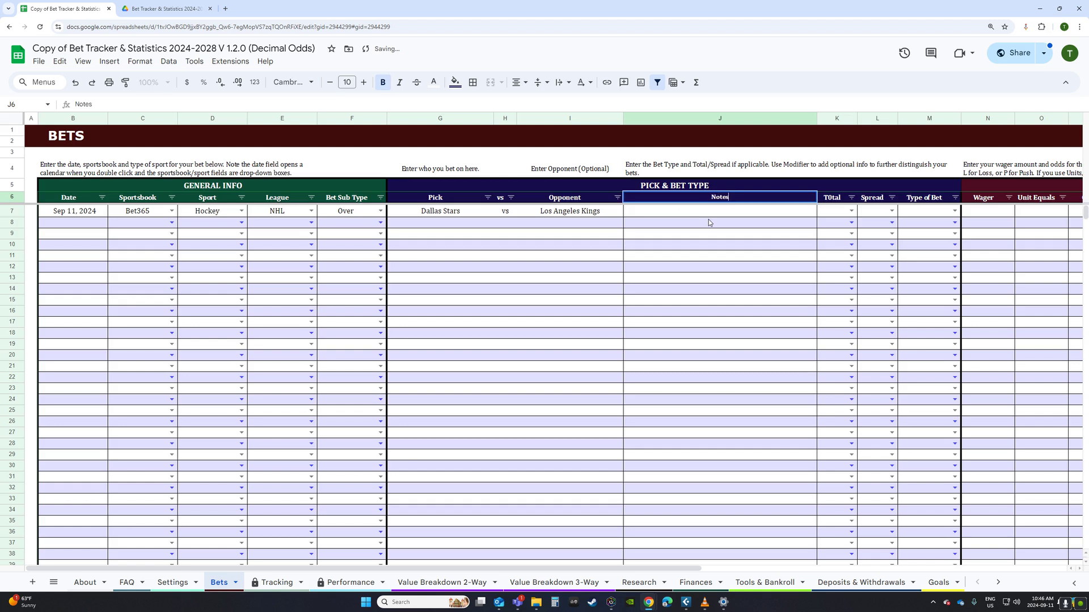
pyautogui.press('Return')
pyautogui.hotkey('ctrl', 'z')
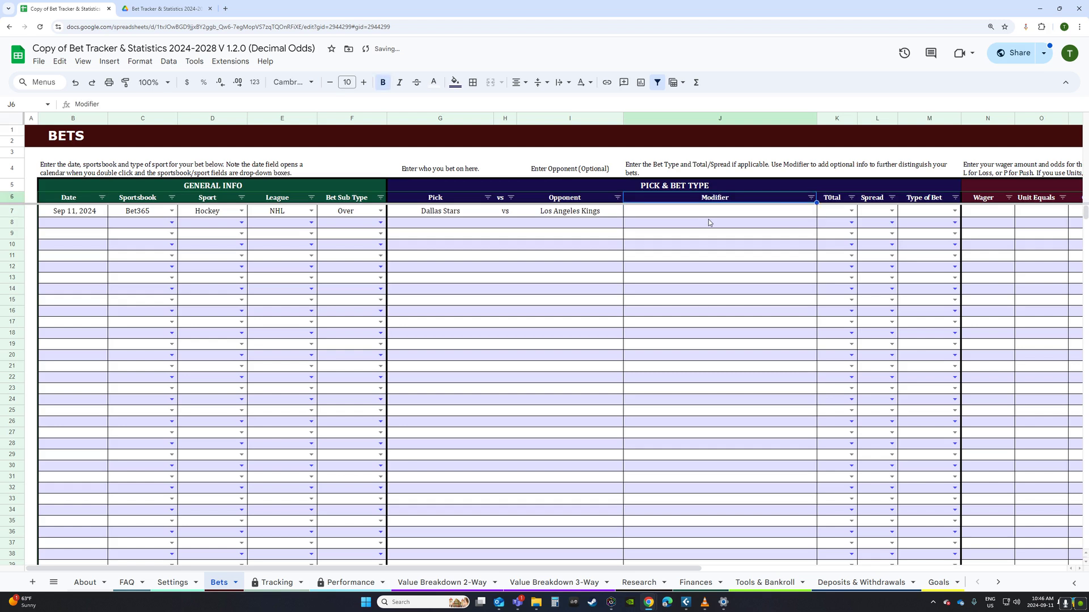
pyautogui.hotkey('ctrl', 'z')
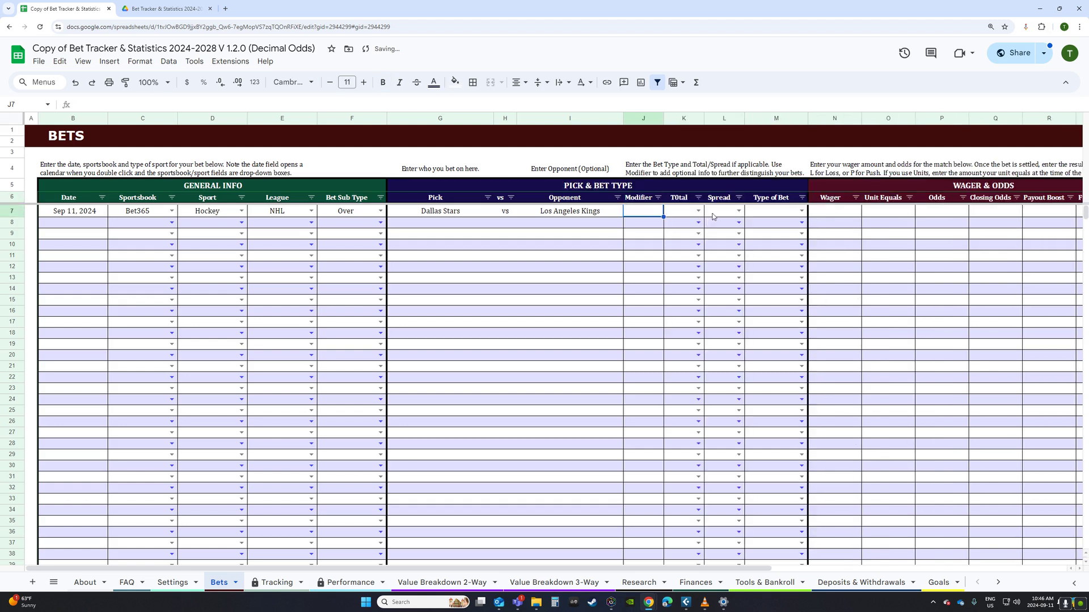
# Compare the Total and Spread columns with the matching Settings lists and review the matchup entered in row 7 of the Bets sheet.
pyautogui.click(682, 203)
pyautogui.click(725, 201)
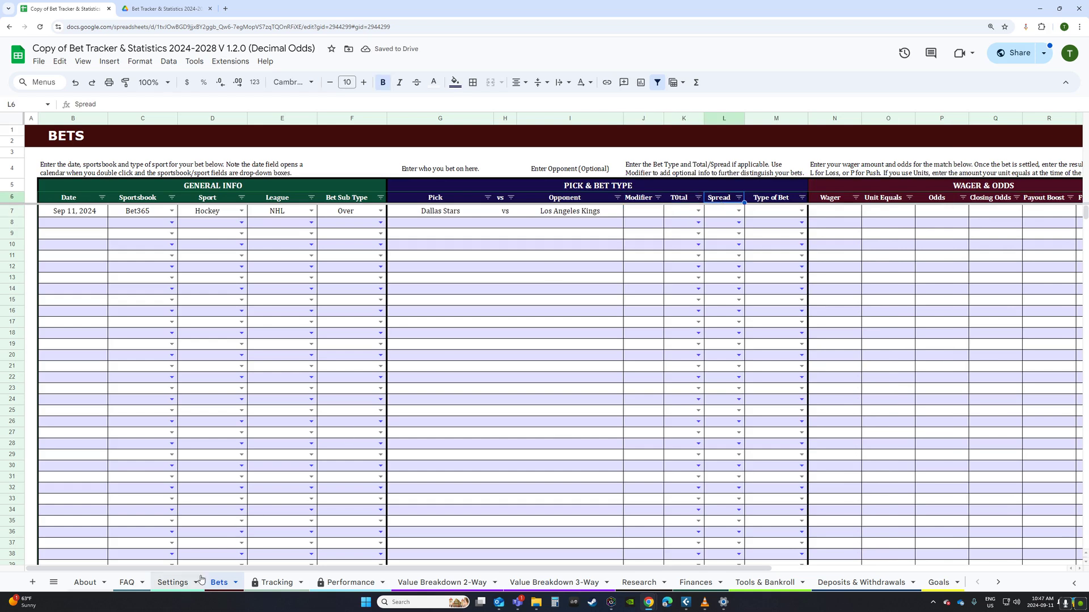
pyautogui.click(171, 583)
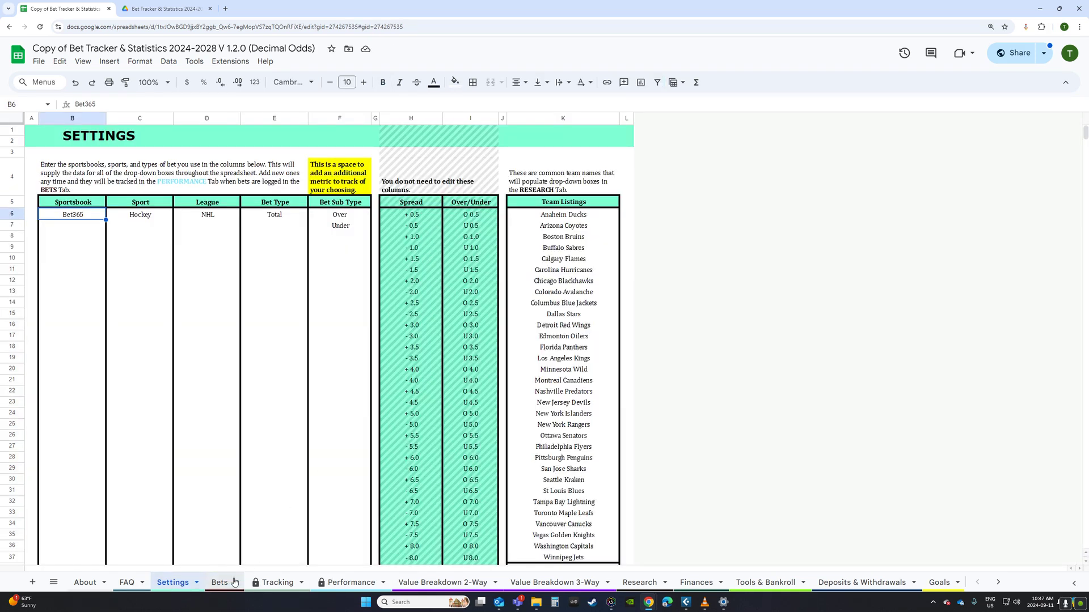
pyautogui.click(220, 583)
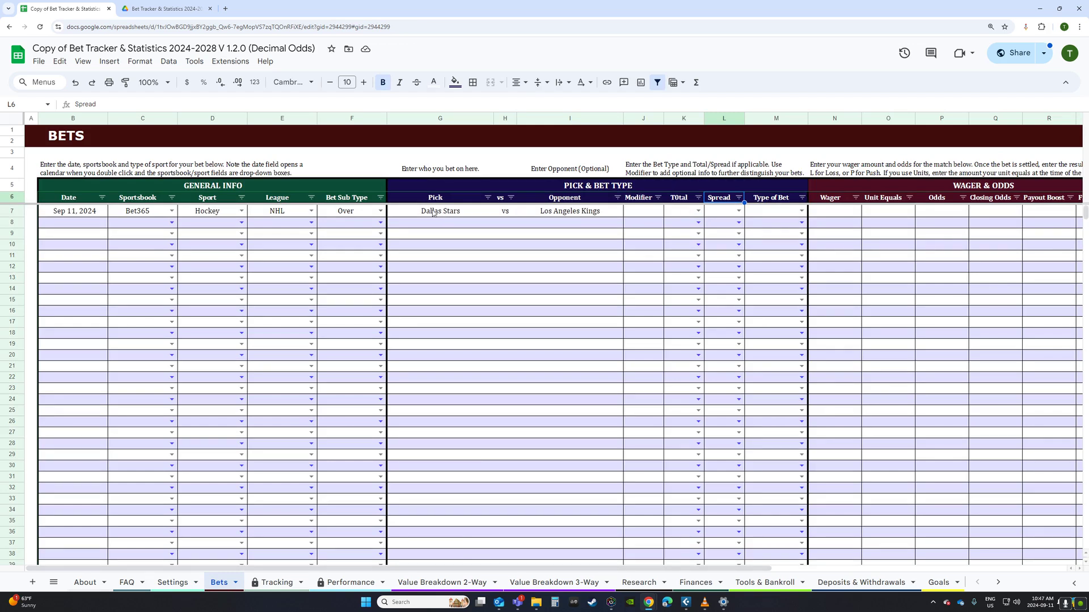
pyautogui.moveTo(442, 214); pyautogui.dragTo(568, 215)
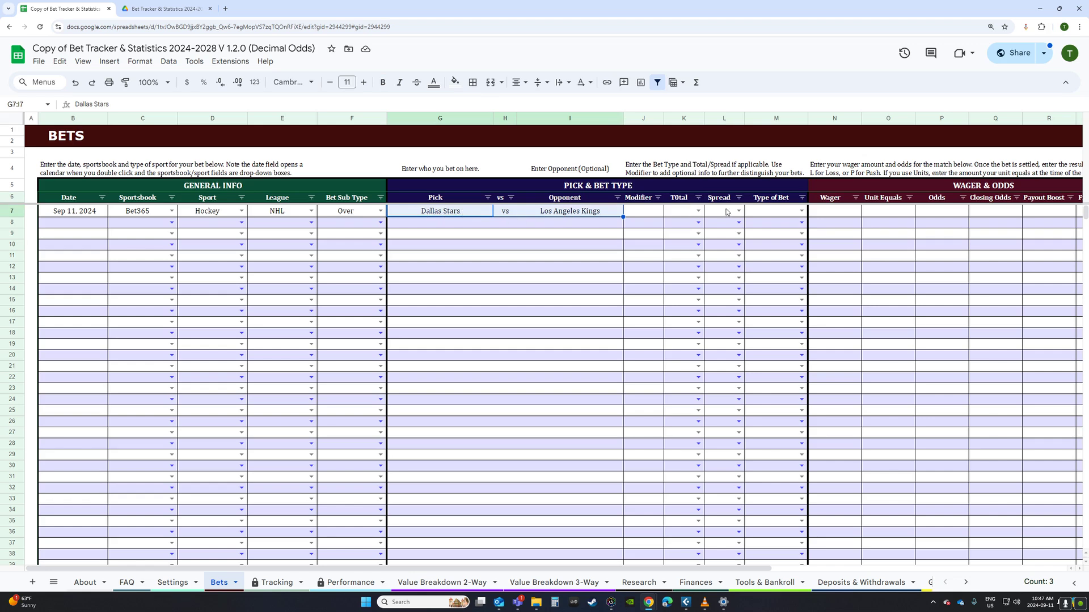
# Set the total for the row 7 bet to O 5.5 and its type of bet to Total.
pyautogui.click(698, 211)
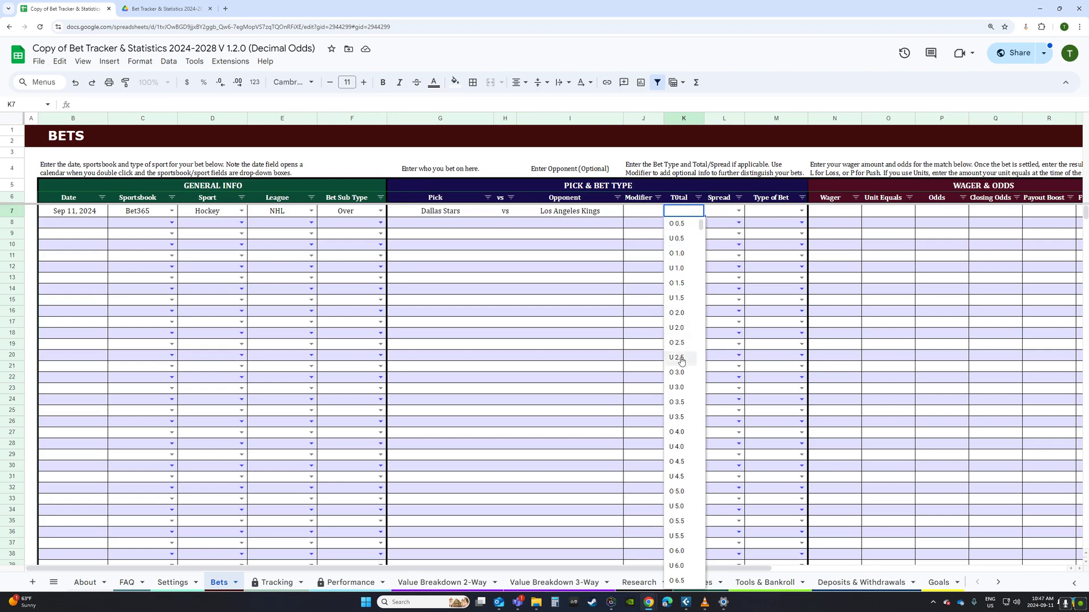
pyautogui.scroll(-1, 689, 443)
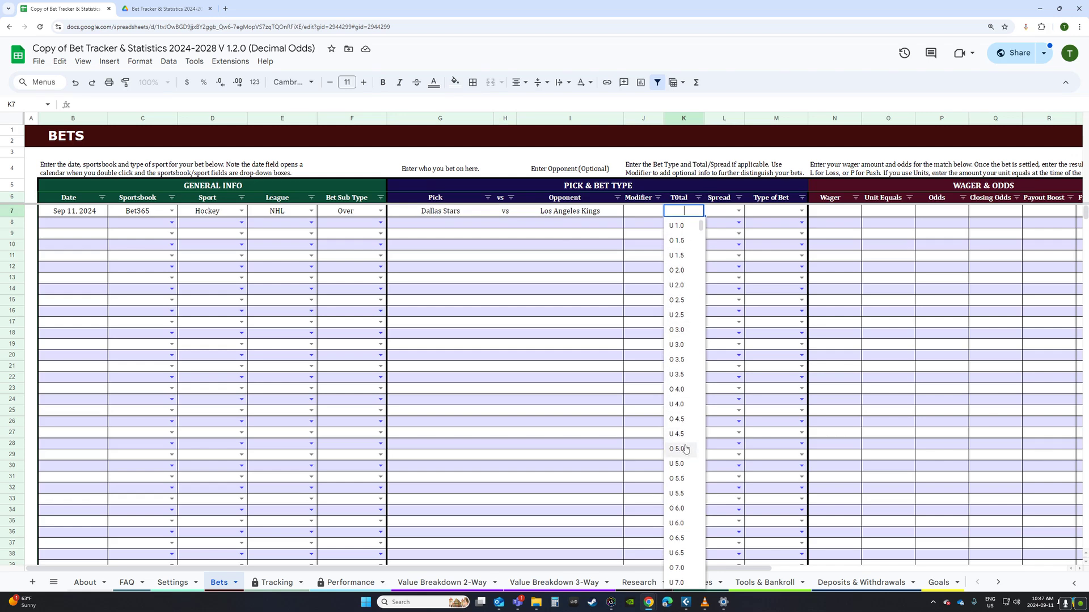
pyautogui.click(682, 480)
pyautogui.click(680, 224)
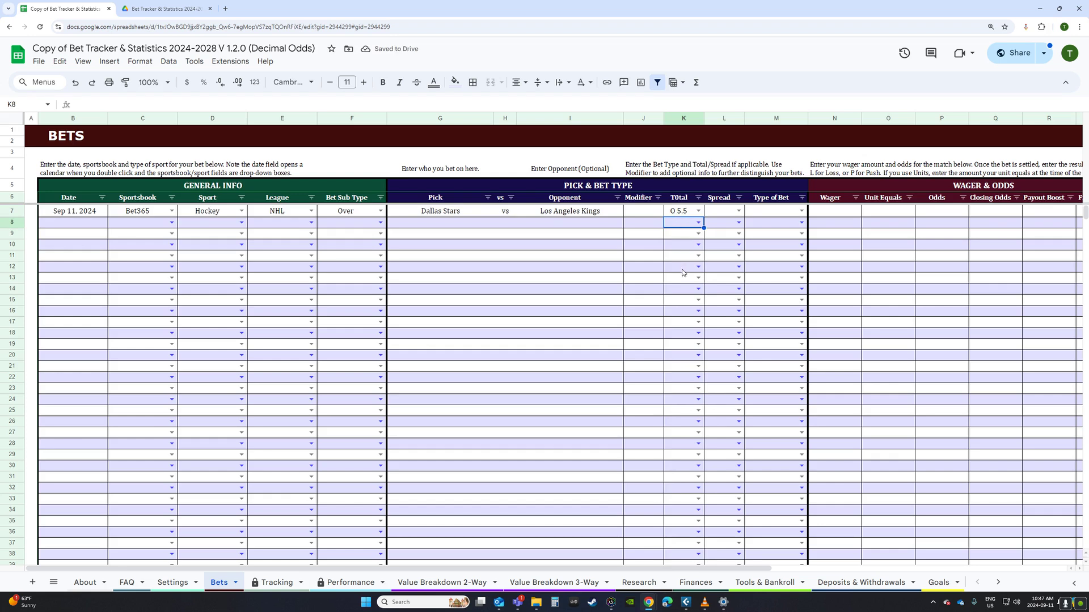
pyautogui.click(801, 211)
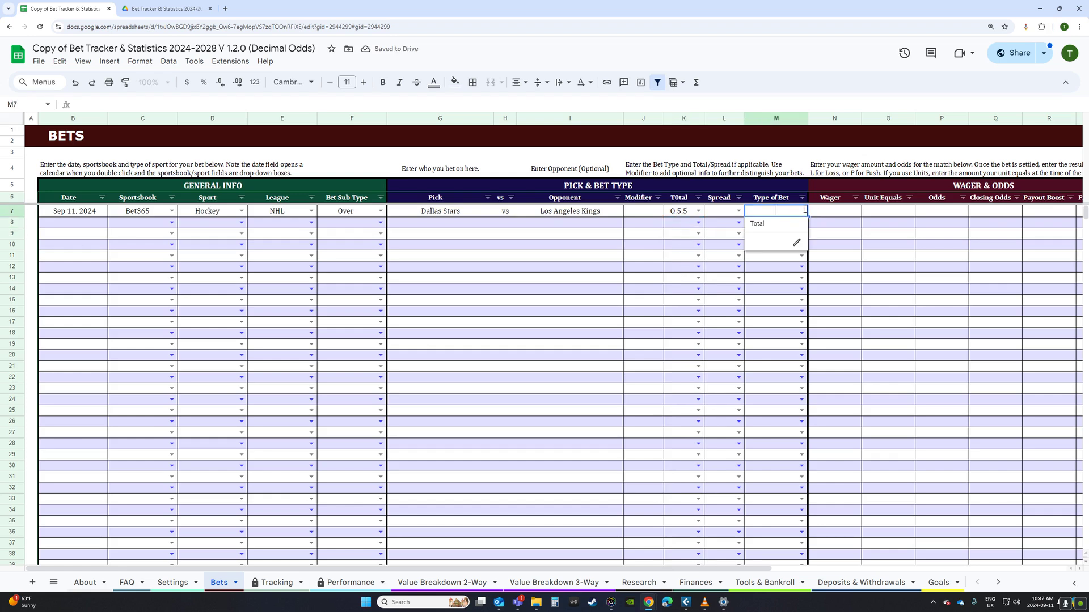
pyautogui.click(767, 225)
# Set the wager of the row 7 bet to 100 and its odds to 2.
pyautogui.moveTo(636, 568); pyautogui.dragTo(956, 530)
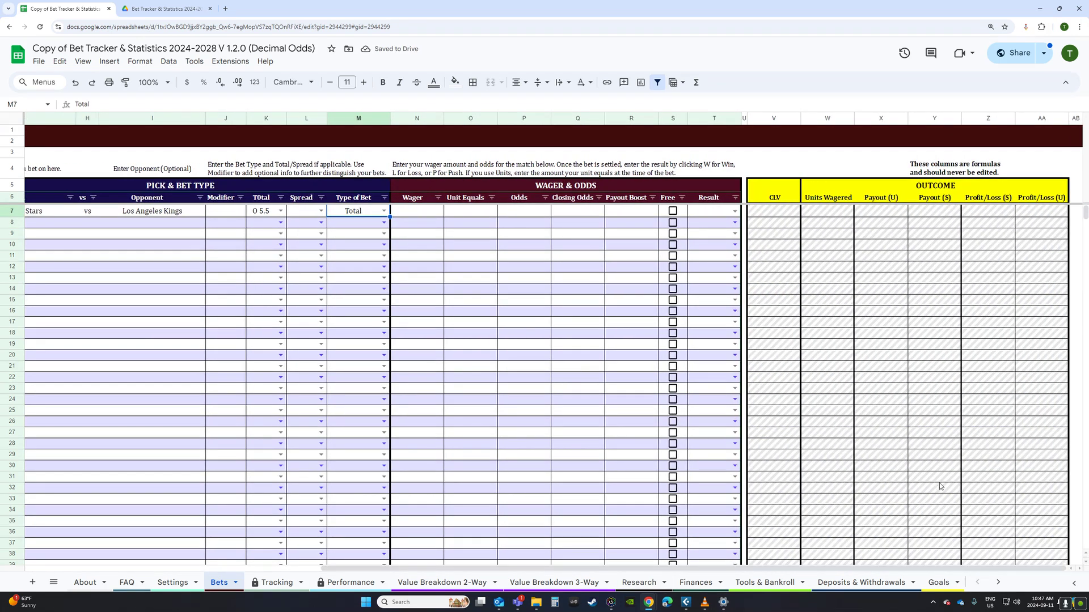
pyautogui.click(955, 245)
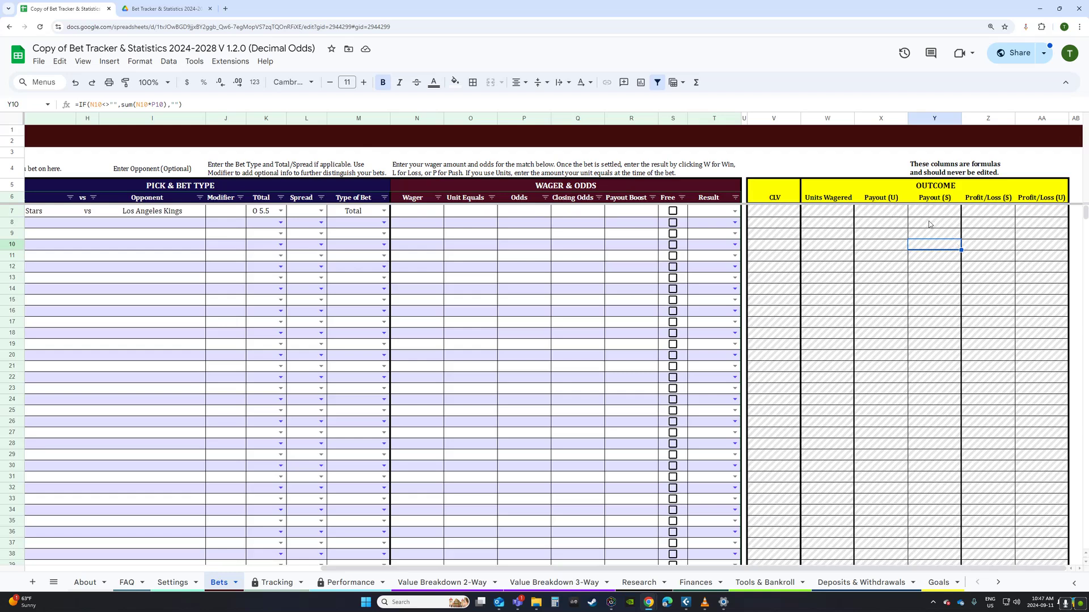
pyautogui.click(994, 235)
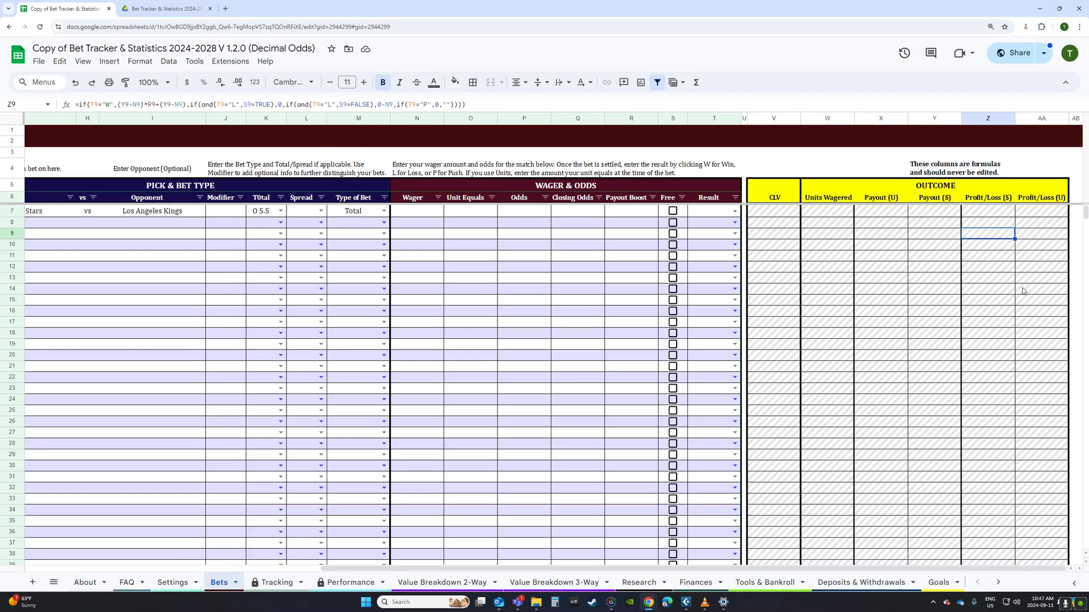
pyautogui.click(416, 214)
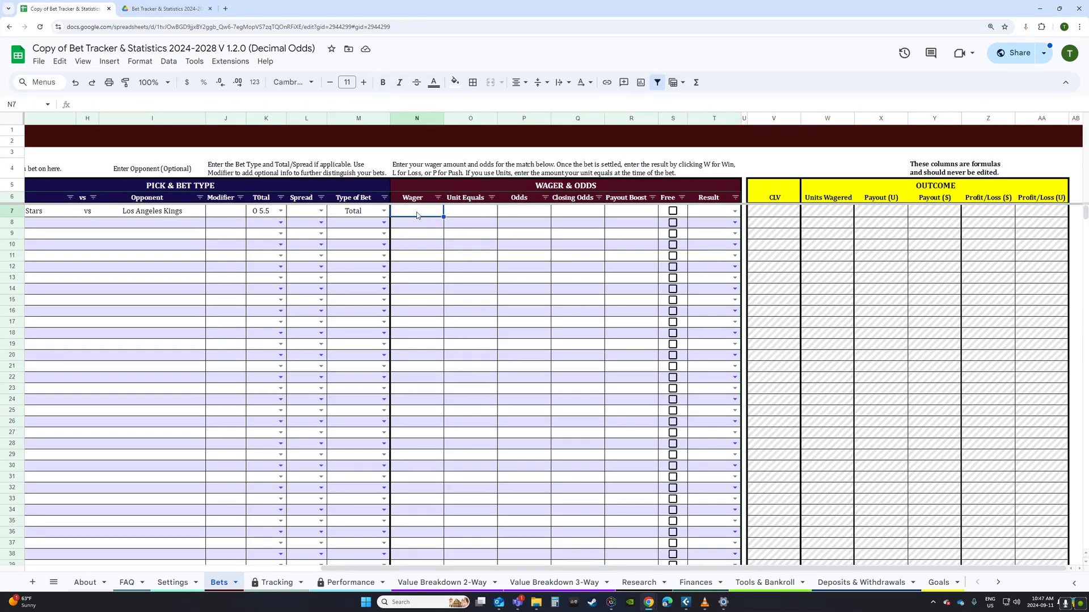
pyautogui.write('100')
pyautogui.press('Tab')
pyautogui.press('Tab')
pyautogui.write('2')
pyautogui.press('Tab')
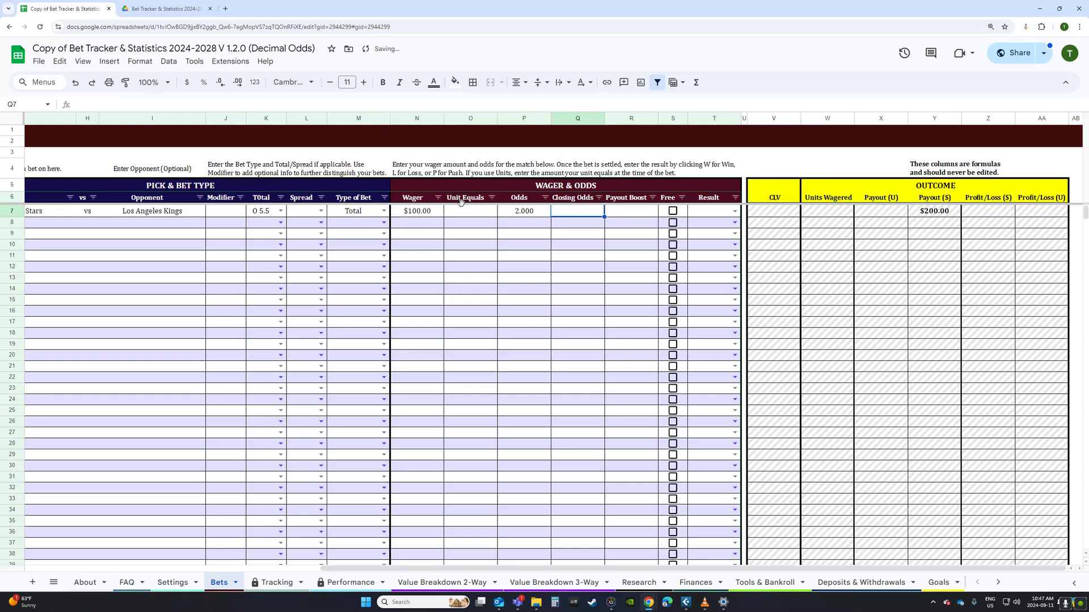
# Try the results W, P and L in turn for the row 7 bet.
pyautogui.click(728, 213)
pyautogui.click(714, 223)
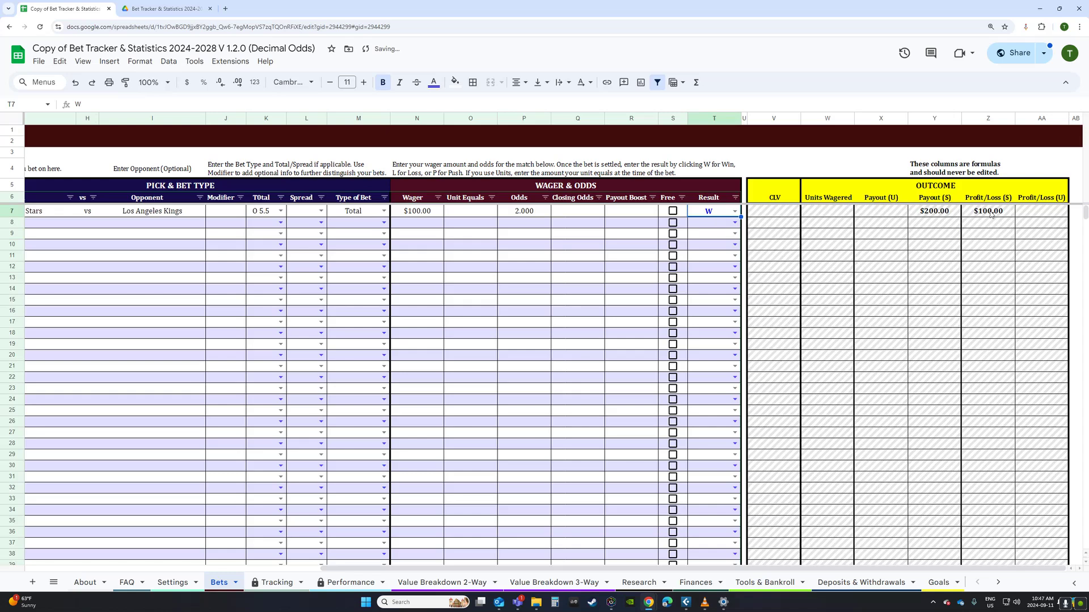
pyautogui.press('Return')
pyautogui.click(707, 239)
pyautogui.click(737, 210)
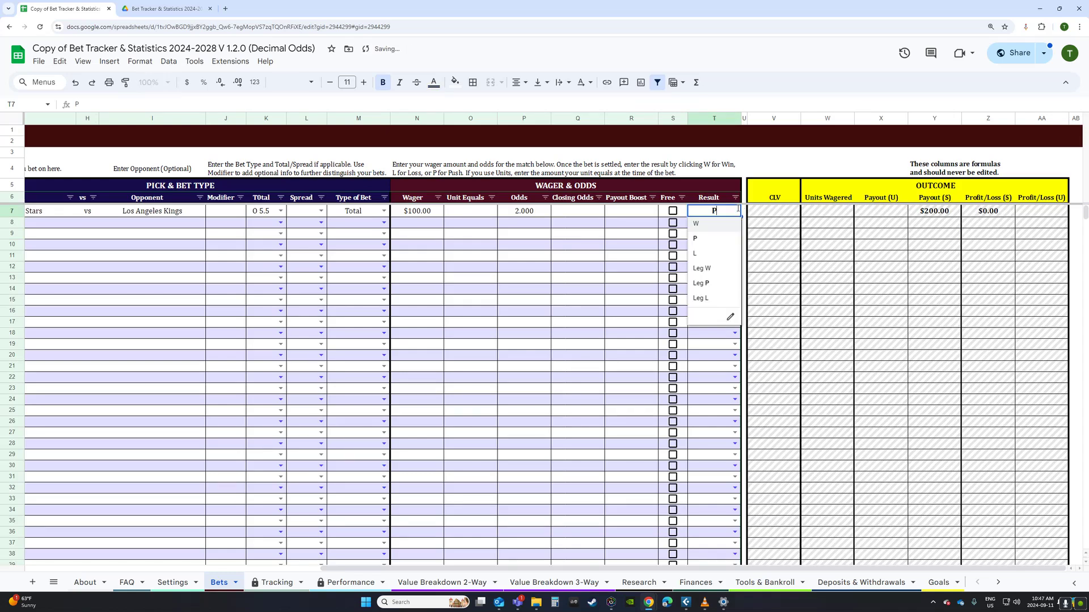
pyautogui.click(699, 254)
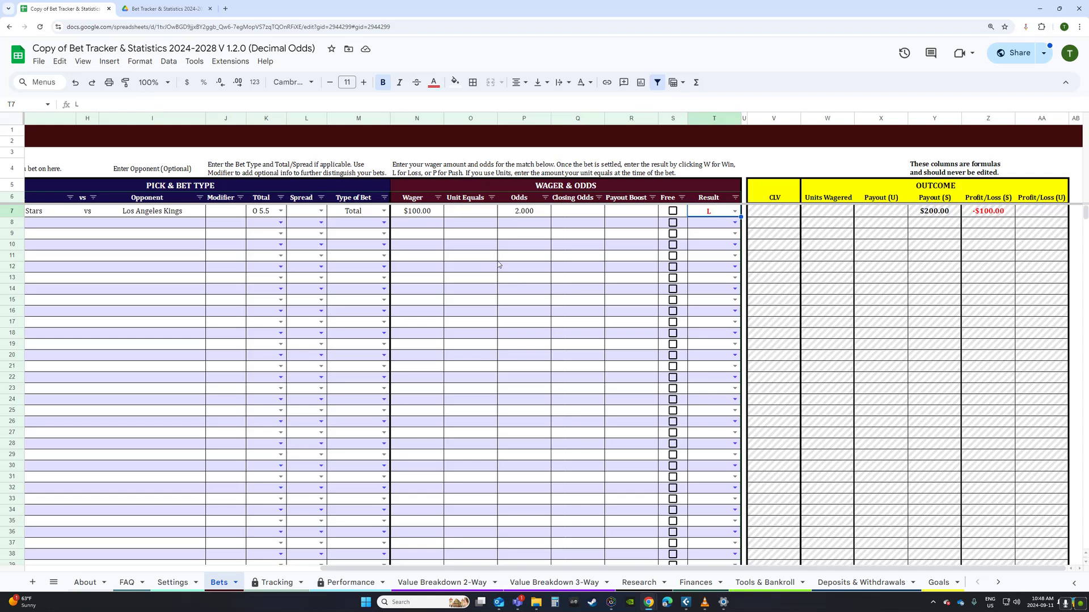
# Set the unit value of the row 7 bet to 100 and its closing odds to 1.95.
pyautogui.click(462, 211)
pyautogui.write('100')
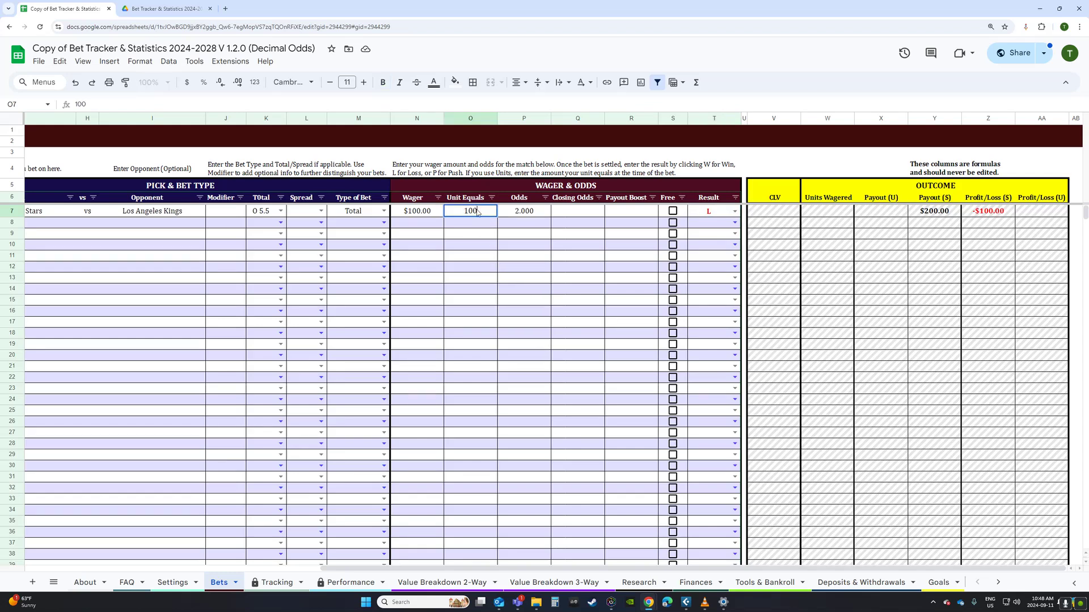
pyautogui.press('Return')
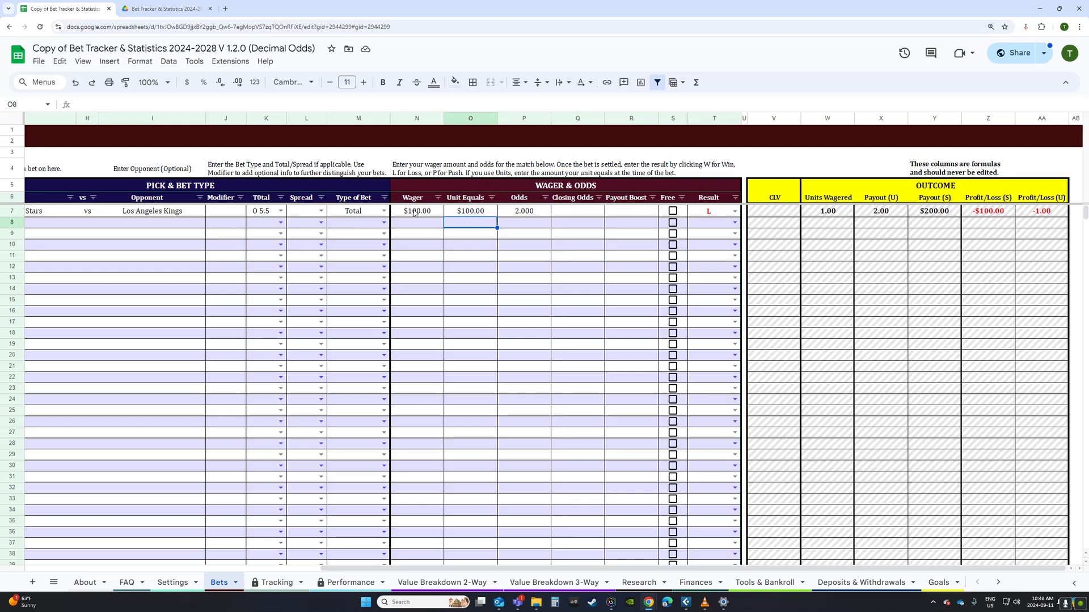
pyautogui.click(580, 214)
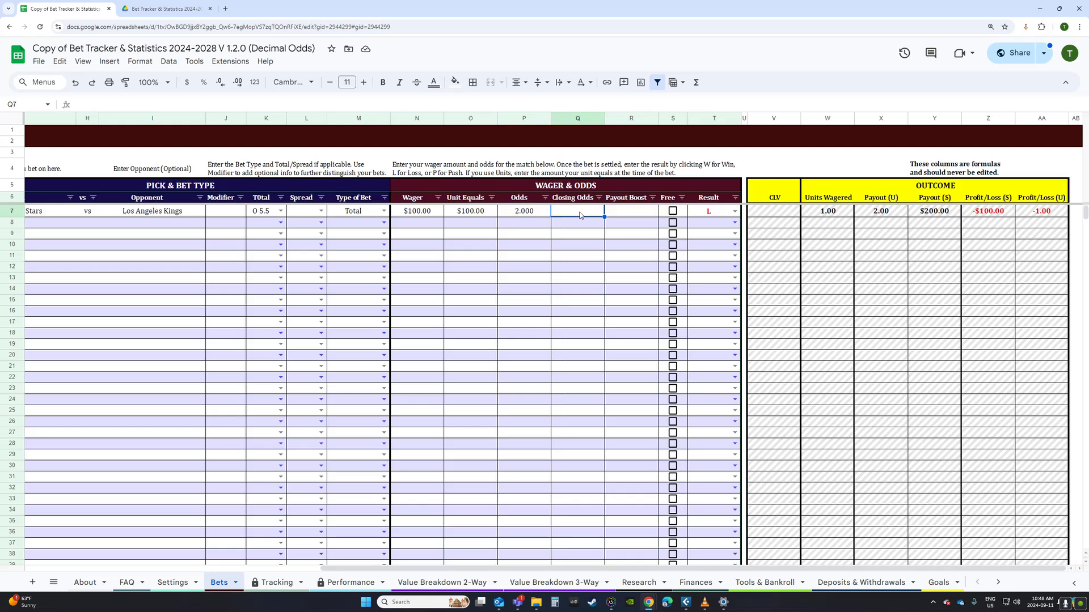
pyautogui.write('1.95')
pyautogui.press('Return')
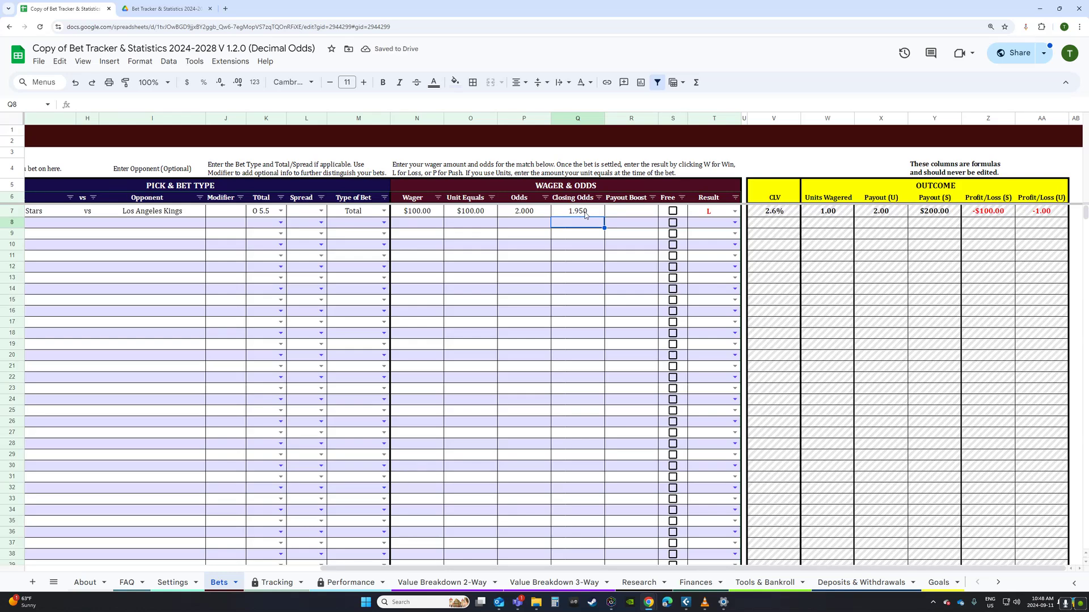
# Try a W result with a 10% payout boost on the row 7 bet, and clear the boost.
pyautogui.click(735, 211)
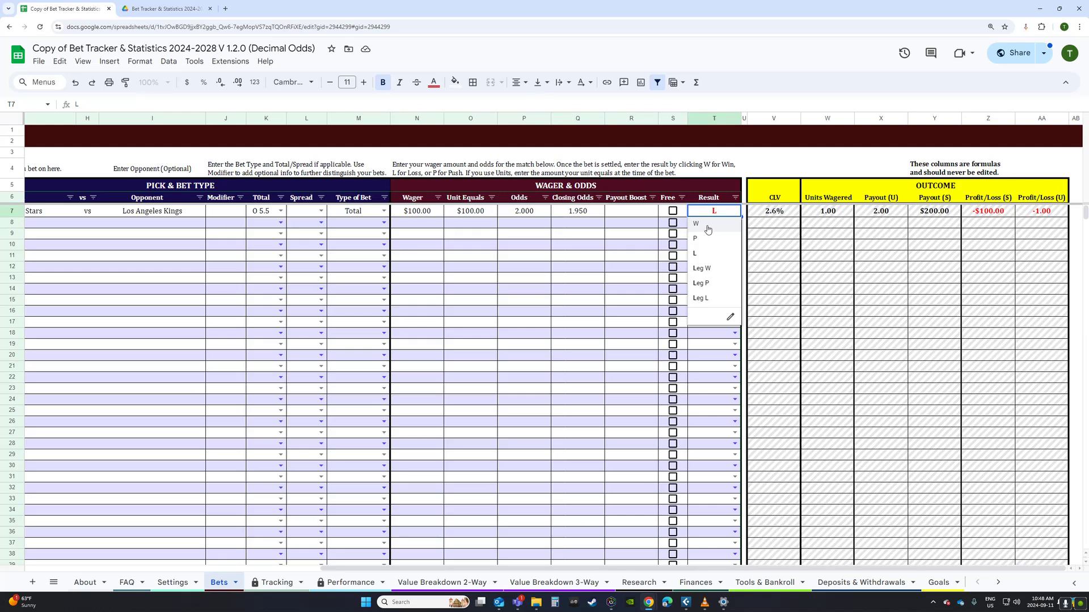
pyautogui.click(708, 225)
pyautogui.click(618, 213)
pyautogui.write('10')
pyautogui.press('Return')
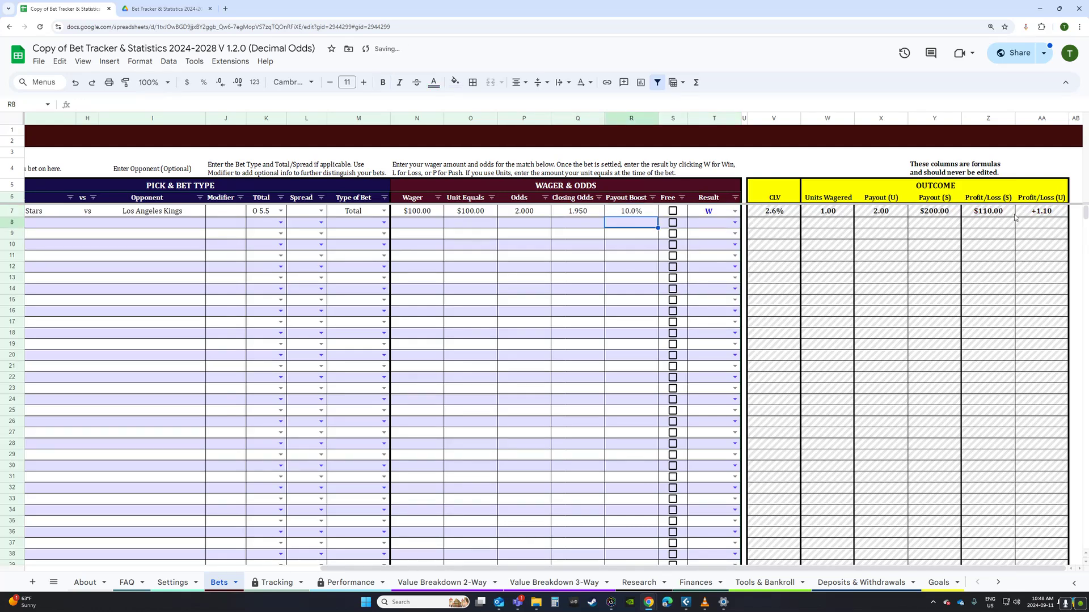
pyautogui.click(612, 213)
pyautogui.press('Delete')
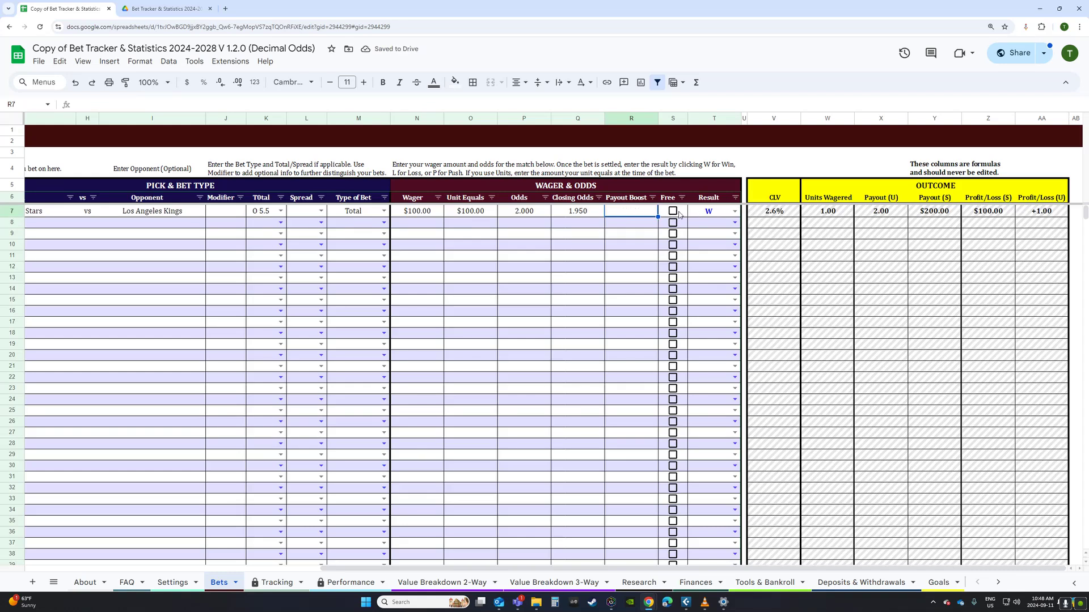
# Mark the row 7 bet as free and set its result to L.
pyautogui.click(672, 212)
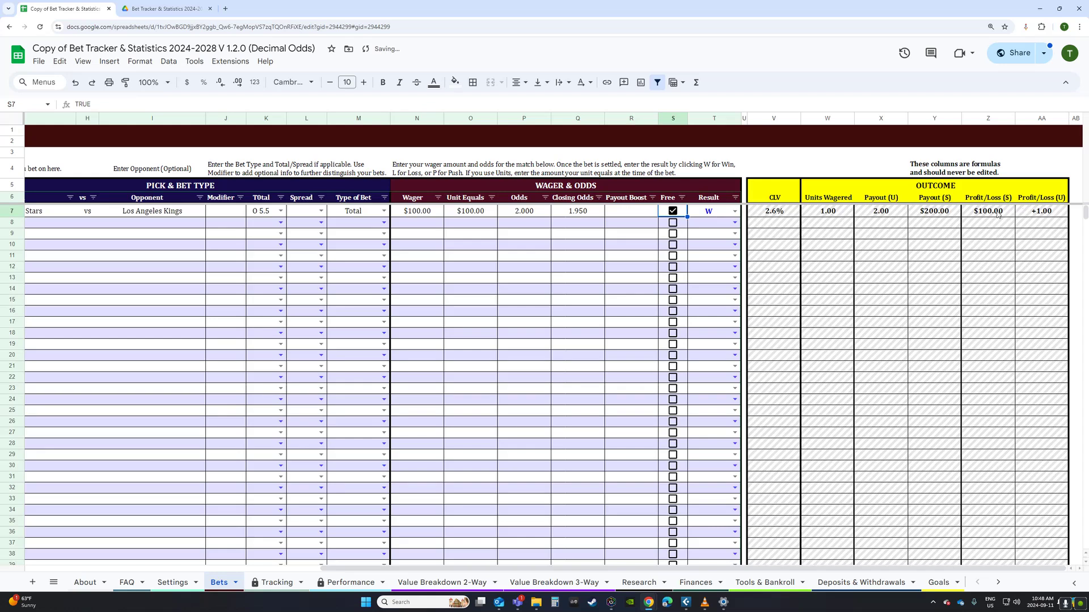
pyautogui.click(733, 212)
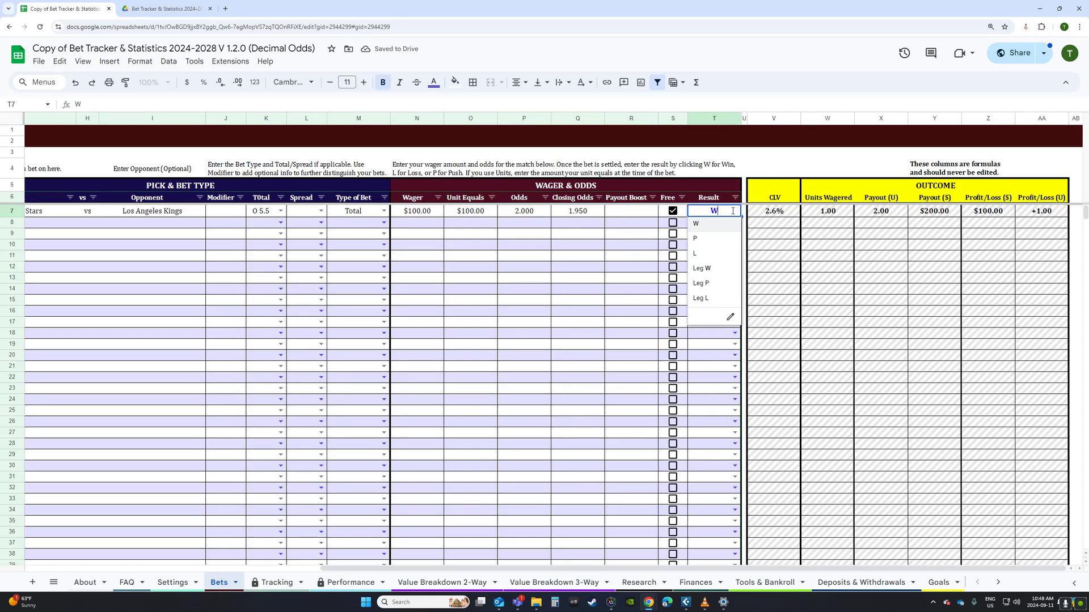
pyautogui.click(706, 254)
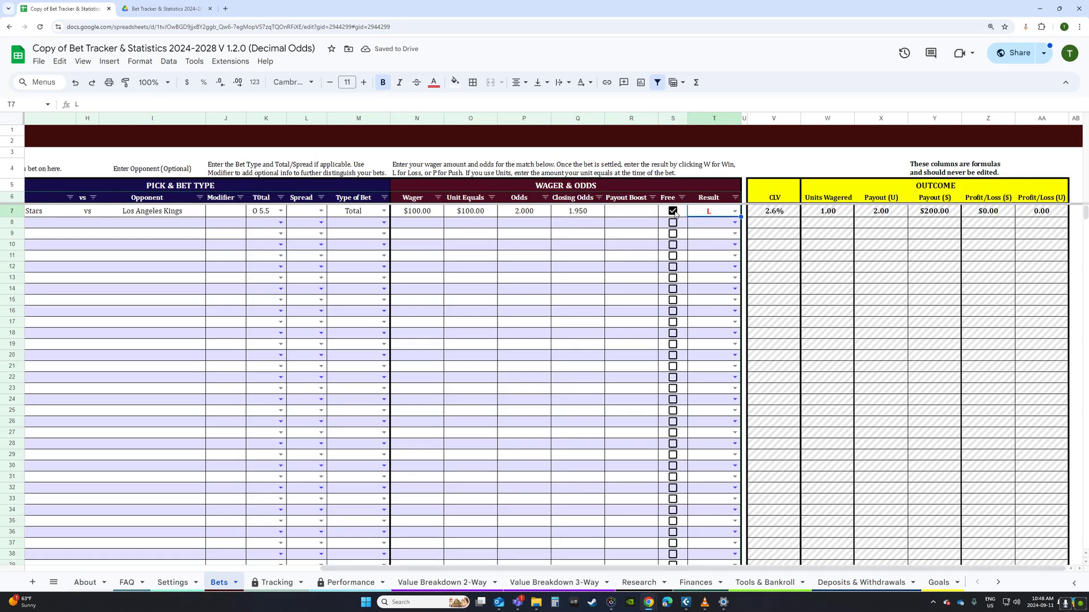
pyautogui.click(675, 213)
pyautogui.click(674, 213)
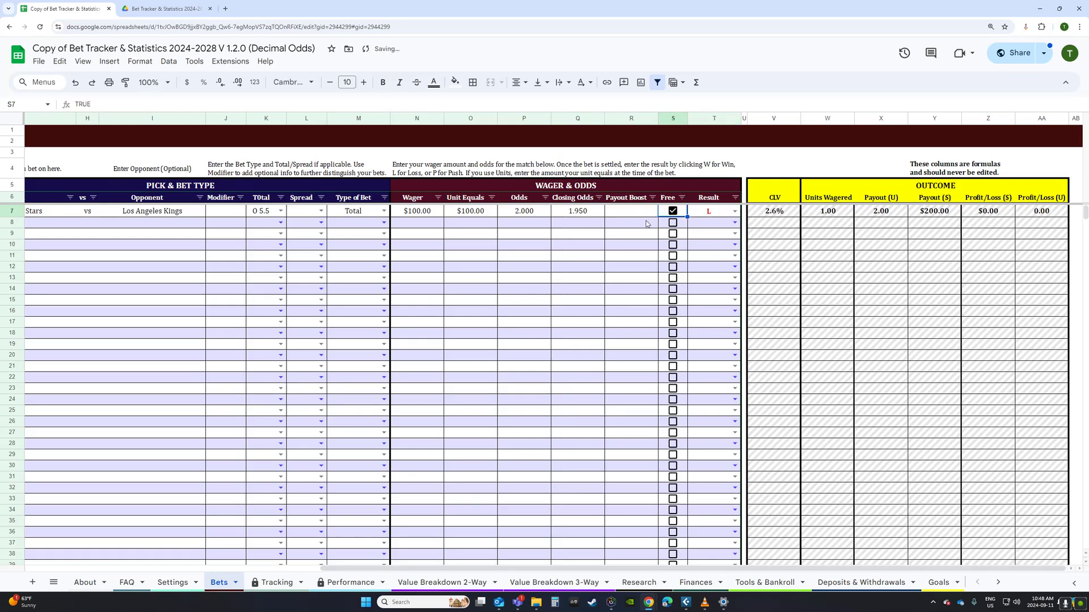
pyautogui.click(641, 214)
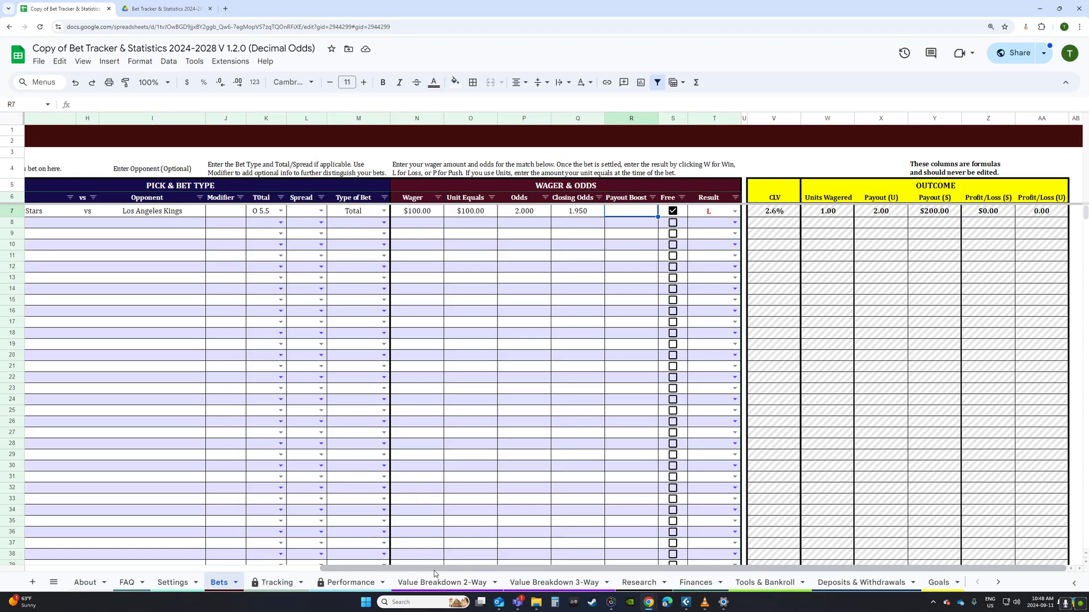
# Enter 100 as the unit value in row 8 and copy it down the Unit Equals column through row 5000.
pyautogui.click(474, 231)
pyautogui.write('100')
pyautogui.press('Return')
pyautogui.click(475, 224)
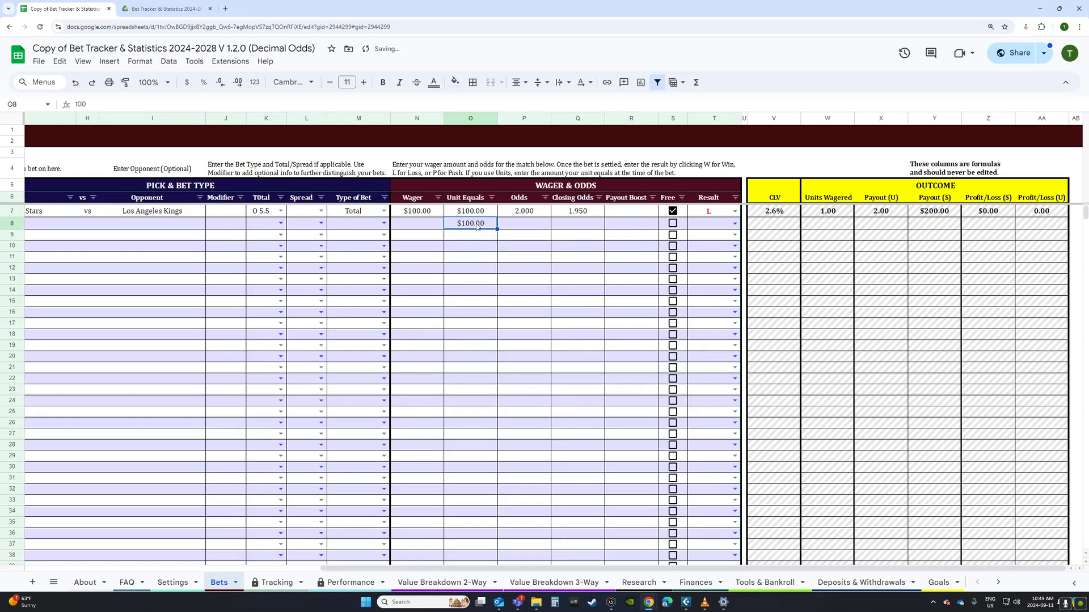
pyautogui.hotkey('ctrl', 'c')
pyautogui.click(476, 234)
pyautogui.moveTo(1084, 211); pyautogui.dragTo(1084, 544)
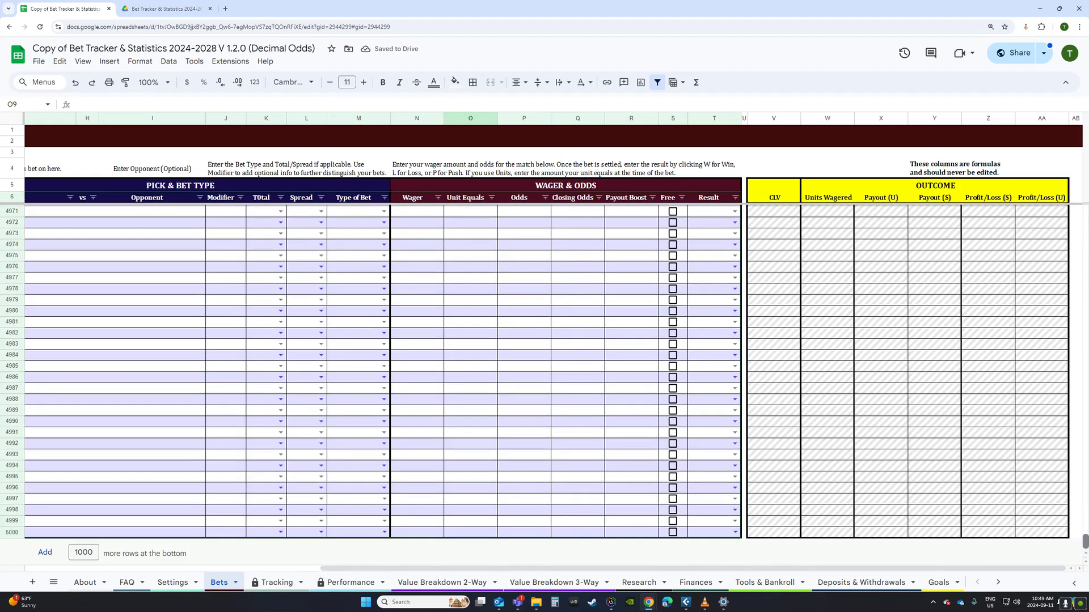
pyautogui.keyDown('shift'); pyautogui.click(473, 533); pyautogui.keyUp('shift')
pyautogui.hotkey('ctrl', 'v')
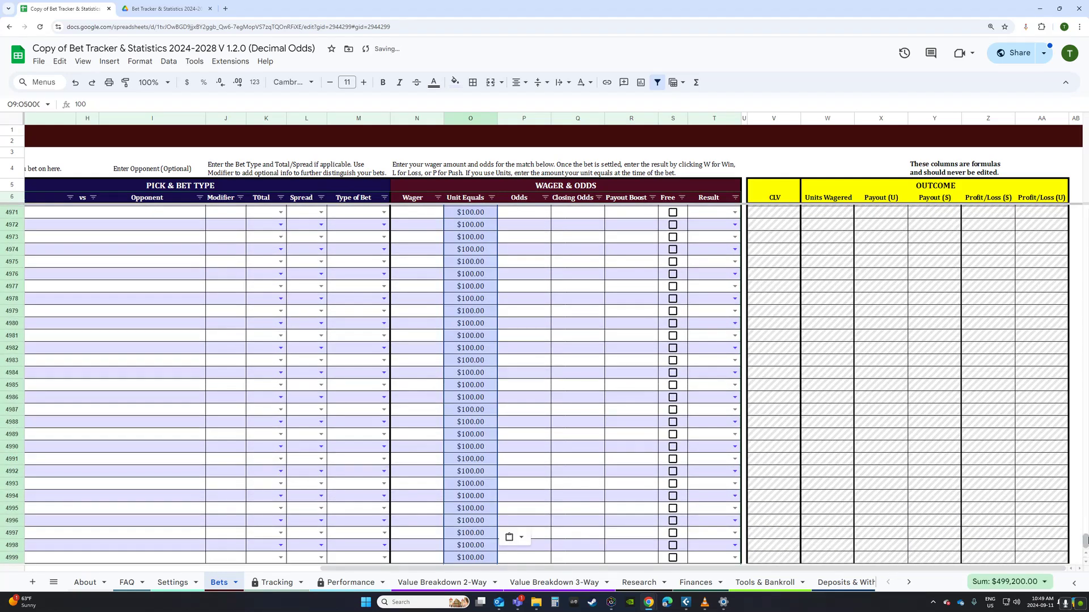
# Hide the Unit Equals column on the Bets sheet.
pyautogui.moveTo(1084, 543); pyautogui.dragTo(1070, 138)
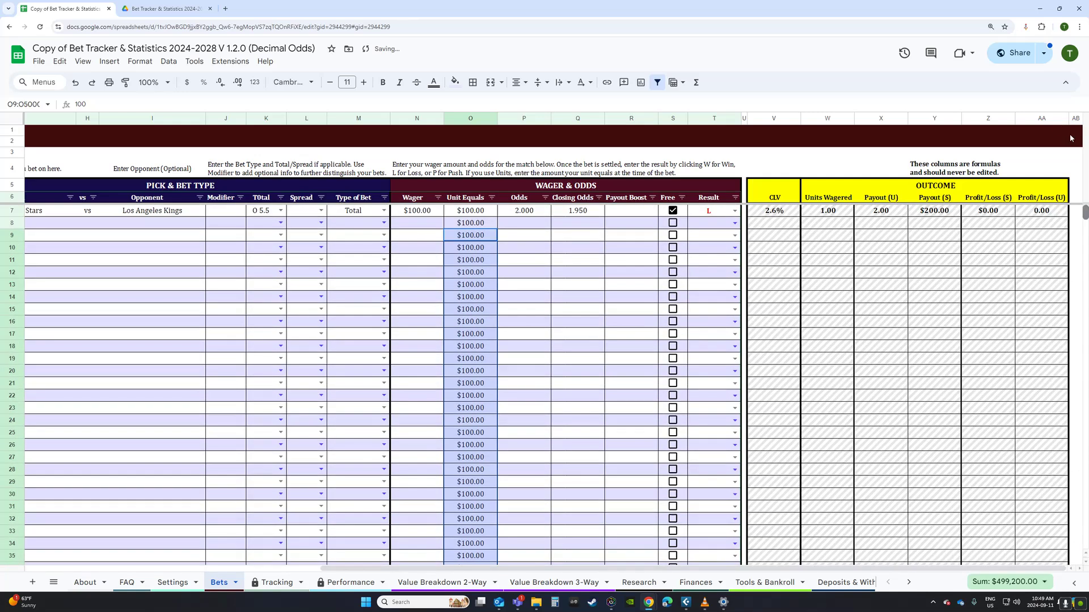
pyautogui.click(465, 119)
pyautogui.rightClick(465, 120)
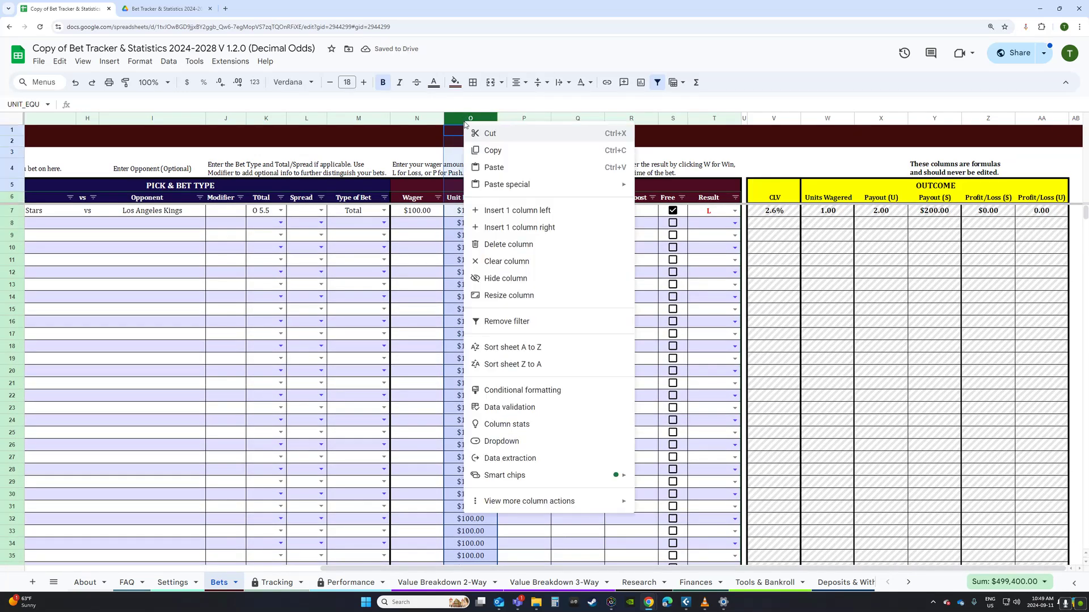
pyautogui.click(505, 278)
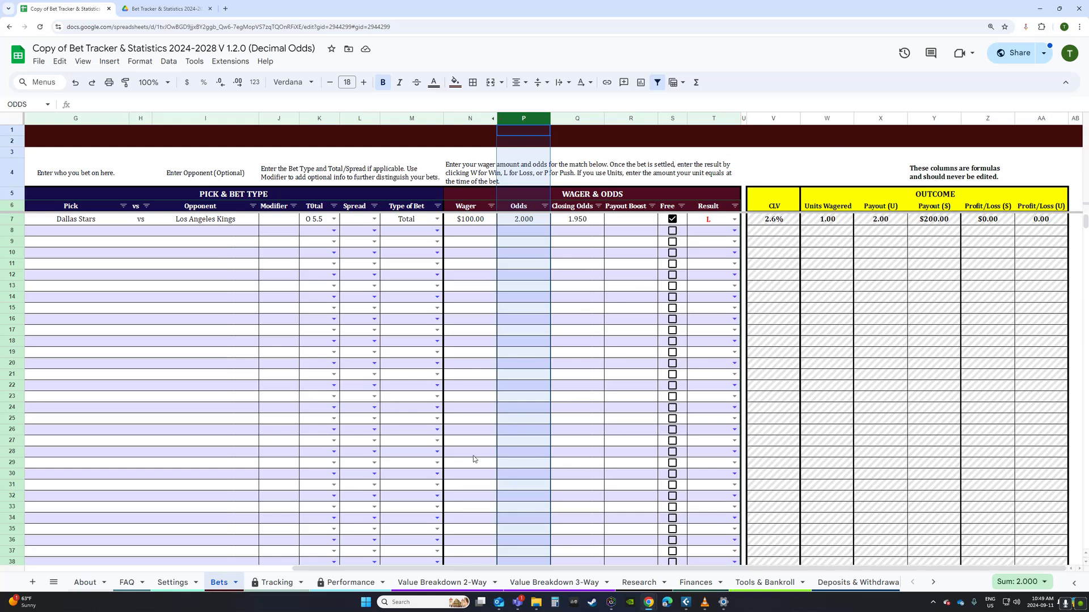
# Copy the row 7 bet from the Date through the Result column and paste it into row 8.
pyautogui.moveTo(431, 570); pyautogui.dragTo(55, 552)
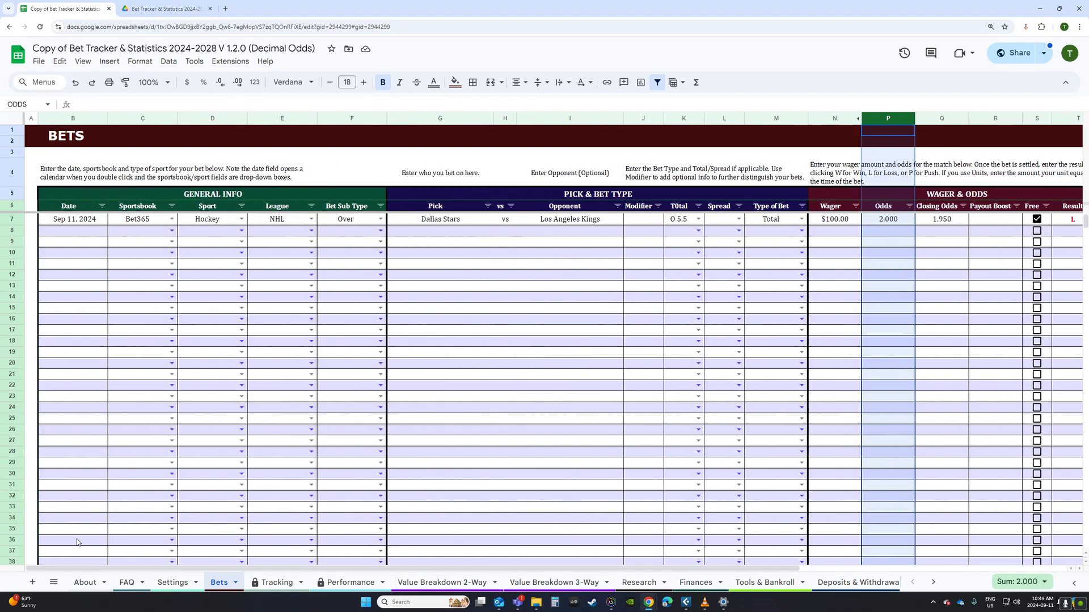
pyautogui.click(81, 220)
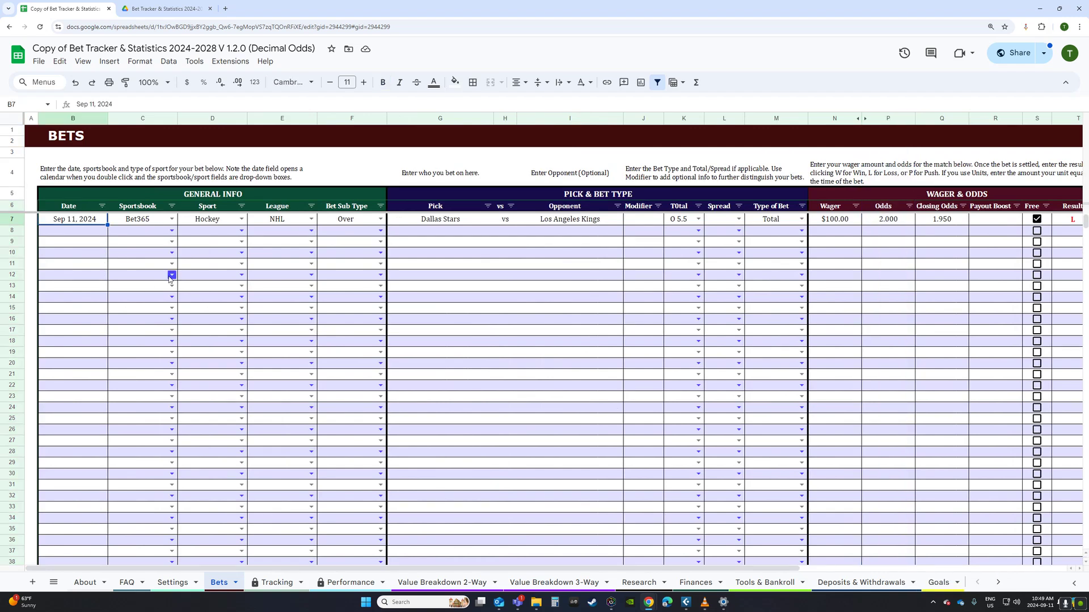
pyautogui.hotkey('shift', 'Right')
pyautogui.hotkey('shift', 'Right')
pyautogui.hotkey('shift', 'Right')
pyautogui.hotkey('shift', 'Right')
pyautogui.hotkey('shift', 'Right')
pyautogui.hotkey('shift', 'Right')
pyautogui.hotkey('shift', 'Right')
pyautogui.hotkey('shift', 'Right')
pyautogui.hotkey('shift', 'Right')
pyautogui.hotkey('shift', 'Right')
pyautogui.hotkey('shift', 'Right')
pyautogui.hotkey('shift', 'Right')
pyautogui.hotkey('shift', 'Right')
pyautogui.hotkey('shift', 'Right')
pyautogui.hotkey('shift', 'Right')
pyautogui.hotkey('shift', 'Right')
pyautogui.hotkey('shift', 'Right')
pyautogui.hotkey('shift', 'Right')
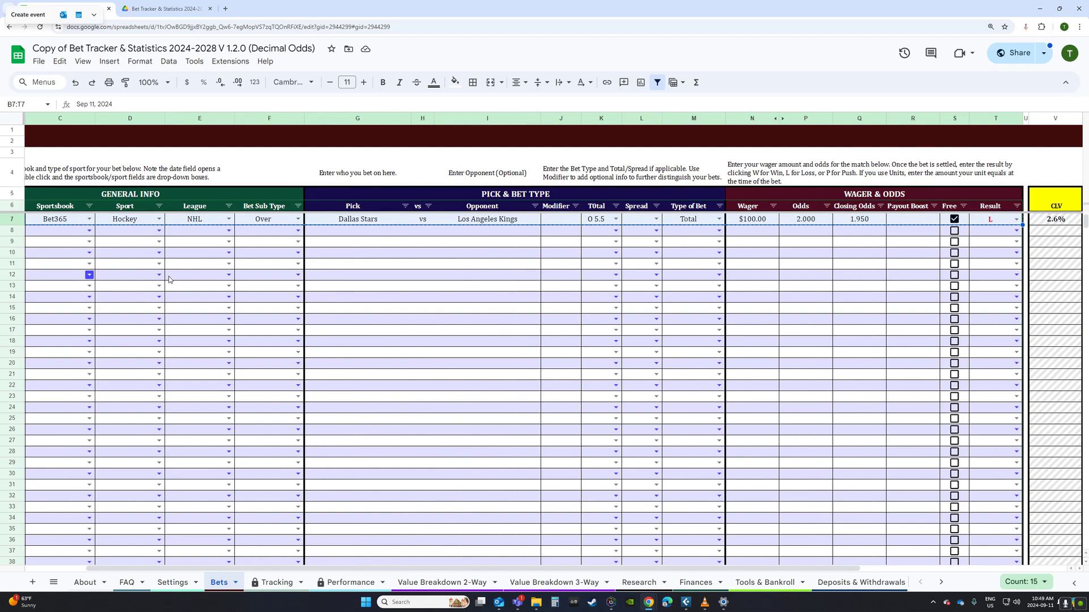
pyautogui.press('Down')
pyautogui.hotkey('ctrl', 'v')
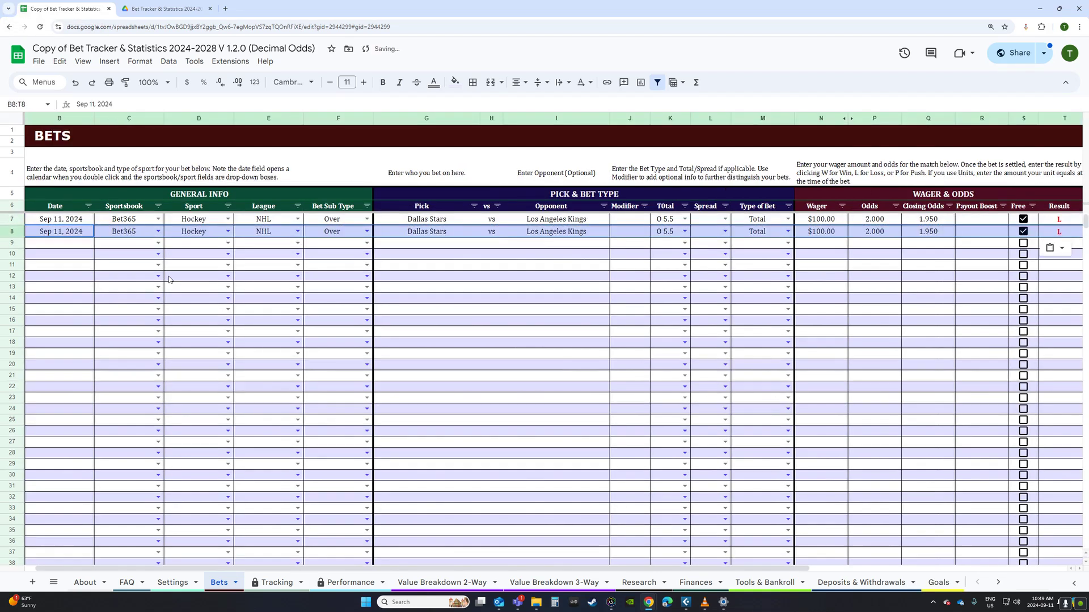
# Set the wager of the row 8 bet to 200 and its result to W.
pyautogui.press('Right')
pyautogui.press('Right')
pyautogui.press('Right')
pyautogui.press('Right')
pyautogui.press('Right')
pyautogui.press('Right')
pyautogui.press('Right')
pyautogui.press('Right')
pyautogui.press('Right')
pyautogui.press('Right')
pyautogui.press('Right')
pyautogui.press('Right')
pyautogui.press('Right')
pyautogui.press('Right')
pyautogui.press('Right')
pyautogui.press('Right')
pyautogui.press('Right')
pyautogui.press('Right')
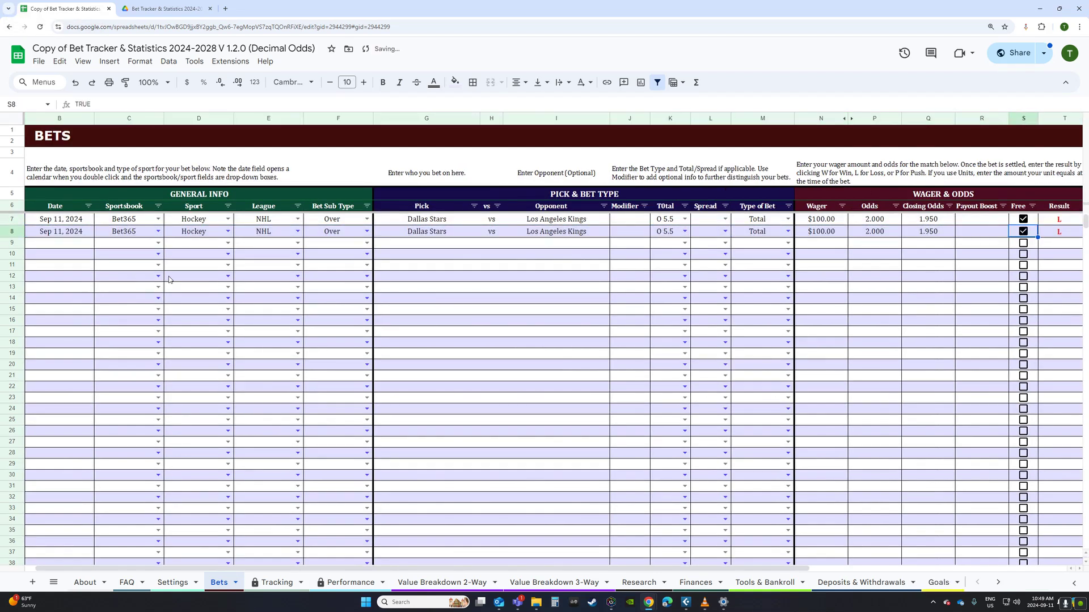
pyautogui.click(816, 233)
pyautogui.write('200')
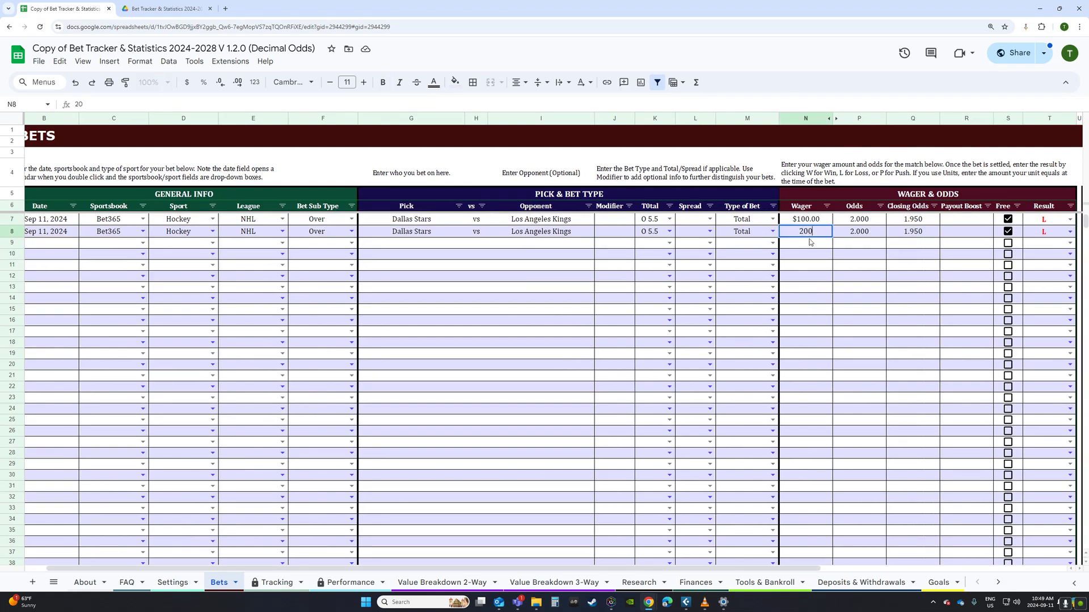
pyautogui.press('Right')
pyautogui.press('Right')
pyautogui.press('Right')
pyautogui.press('Right')
pyautogui.press('Right')
pyautogui.write('w')
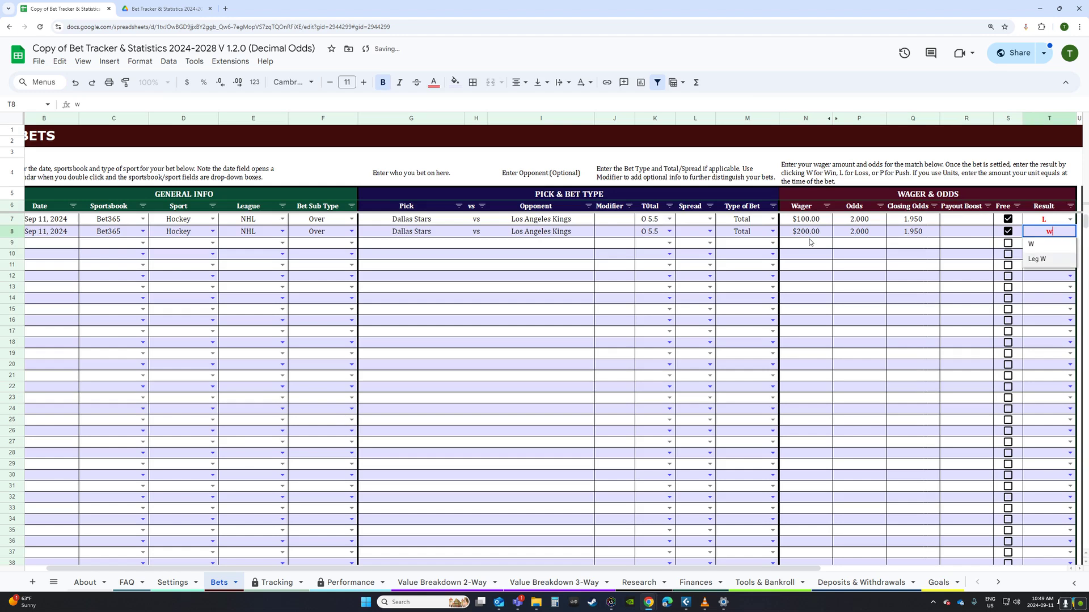
pyautogui.click(809, 241)
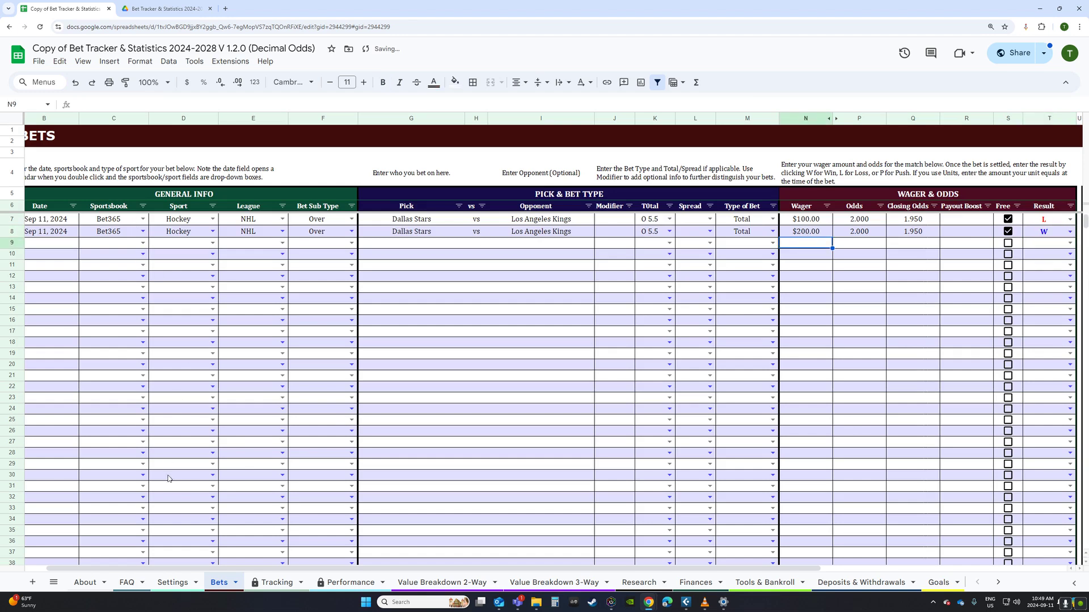
pyautogui.moveTo(252, 571); pyautogui.dragTo(231, 571)
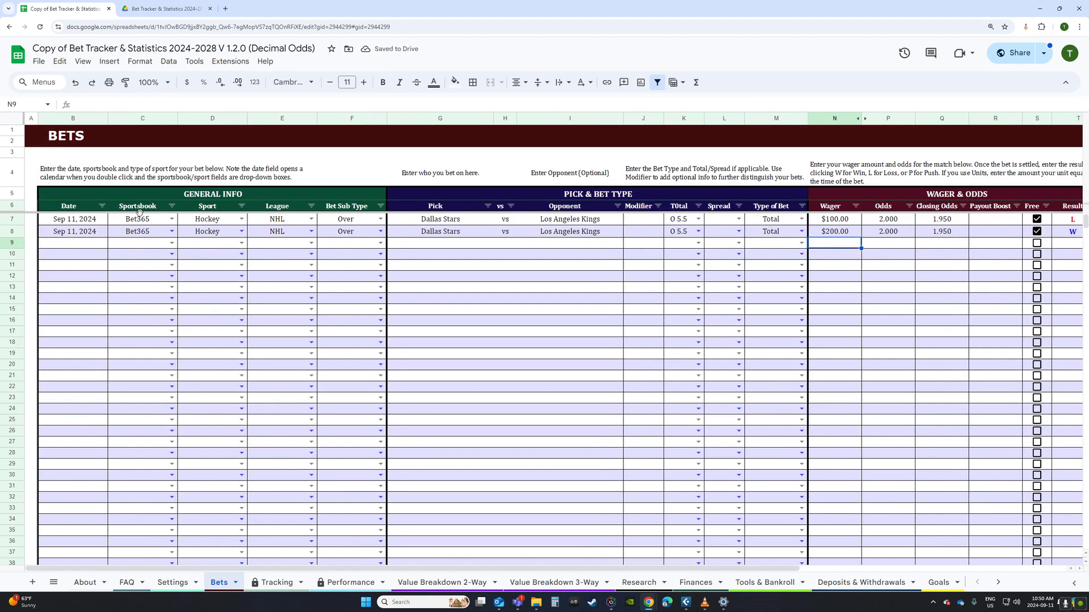
# Open the Tracking sheet and examine the Daily Tracking entry for Sep 11, 2024, including its Bets and Wager ($) formulas.
pyautogui.click(49, 135)
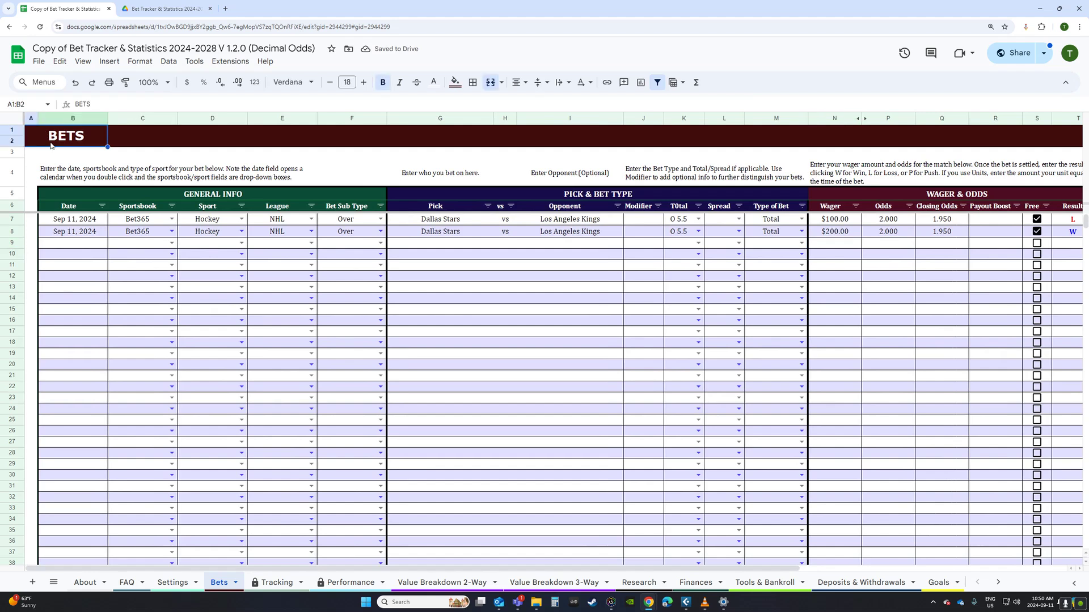
pyautogui.click(272, 583)
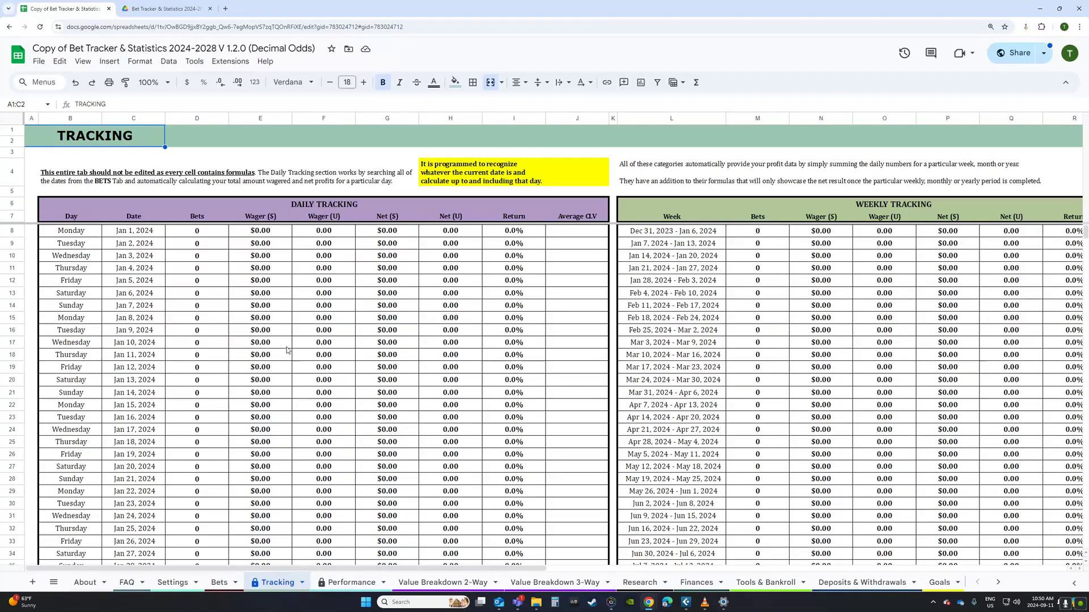
pyautogui.scroll(-15, 287, 350)
pyautogui.scroll(-20, 281, 351)
pyautogui.scroll(-13, 281, 352)
pyautogui.scroll(-4, 281, 351)
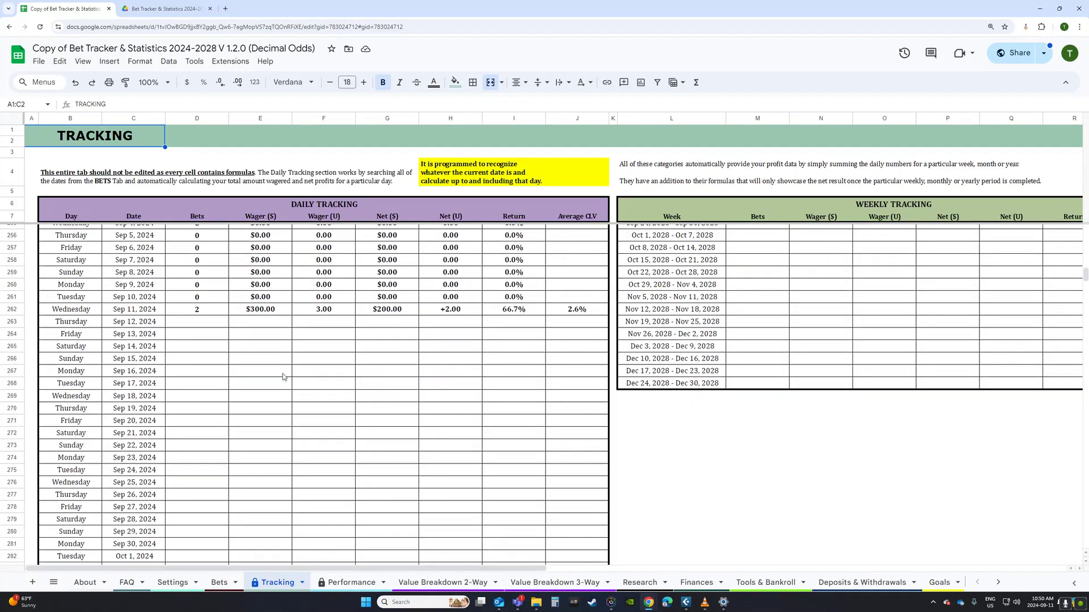
pyautogui.click(207, 312)
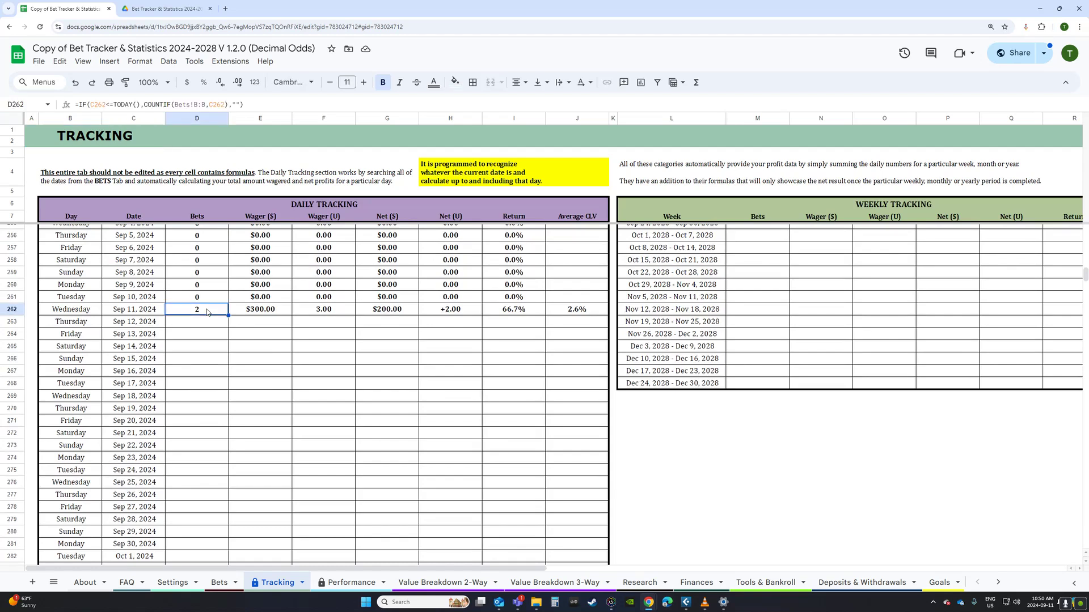
pyautogui.click(142, 312)
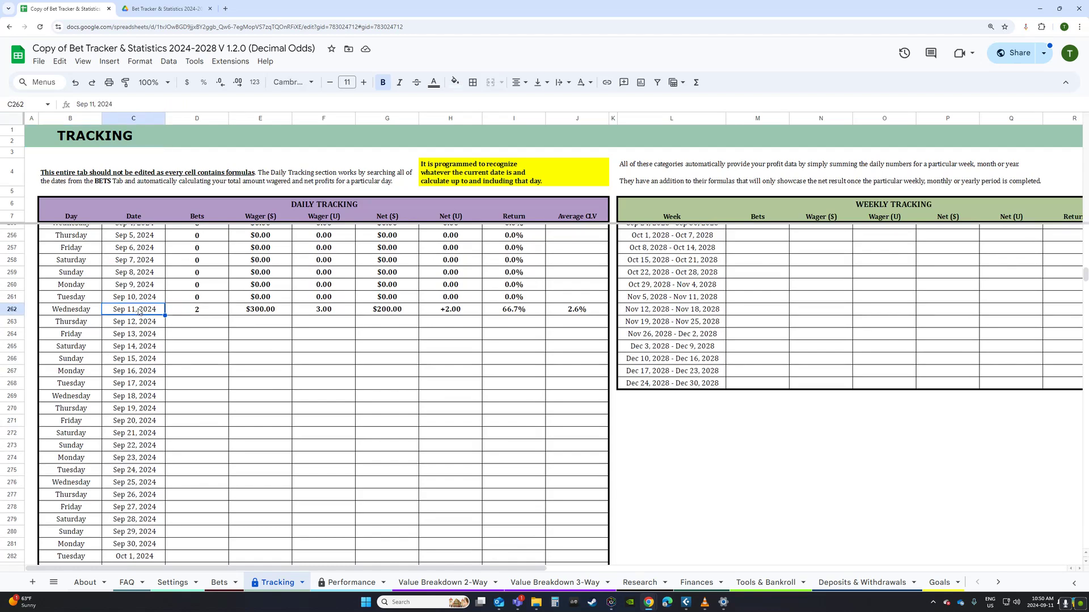
pyautogui.click(276, 314)
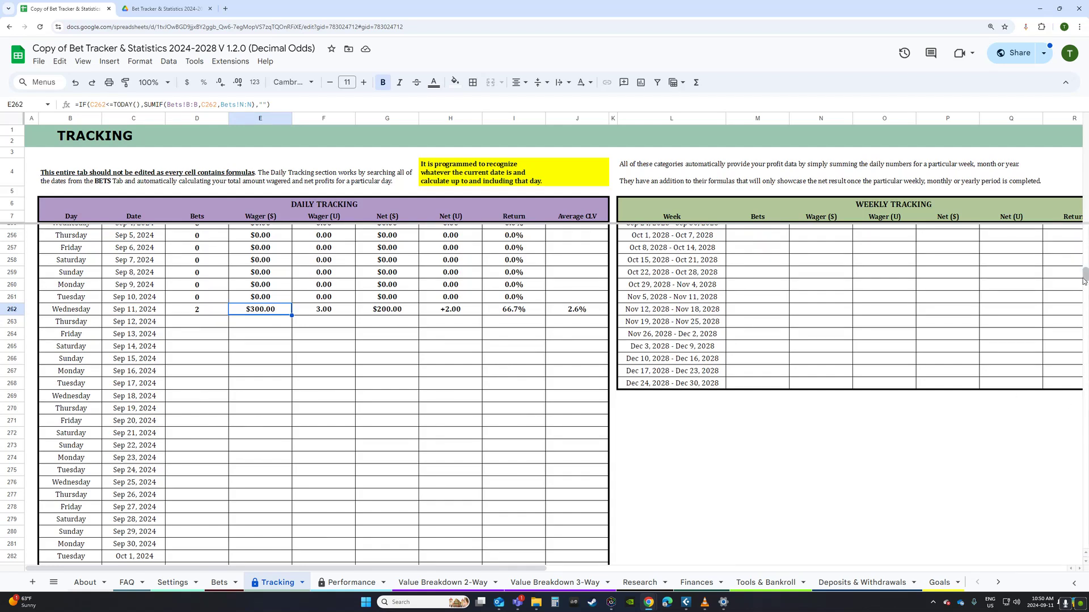
# Review the Monthly and Yearly Tracking tables, examining the September 2024 row from Bets through Average CLV, and return to the sheet title.
pyautogui.moveTo(1084, 277); pyautogui.dragTo(1084, 233)
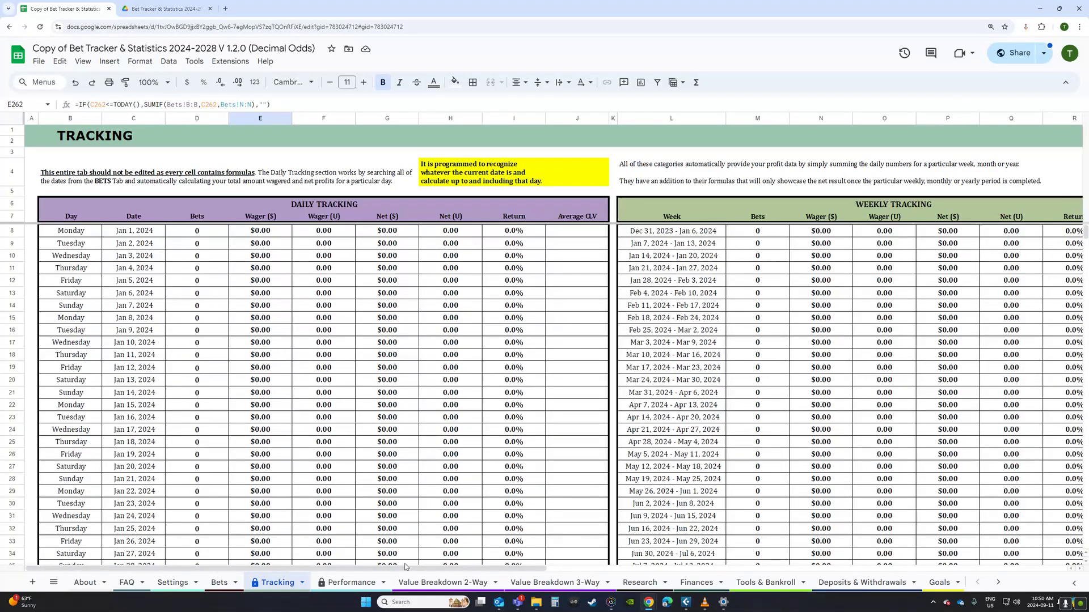
pyautogui.moveTo(418, 567); pyautogui.dragTo(848, 516)
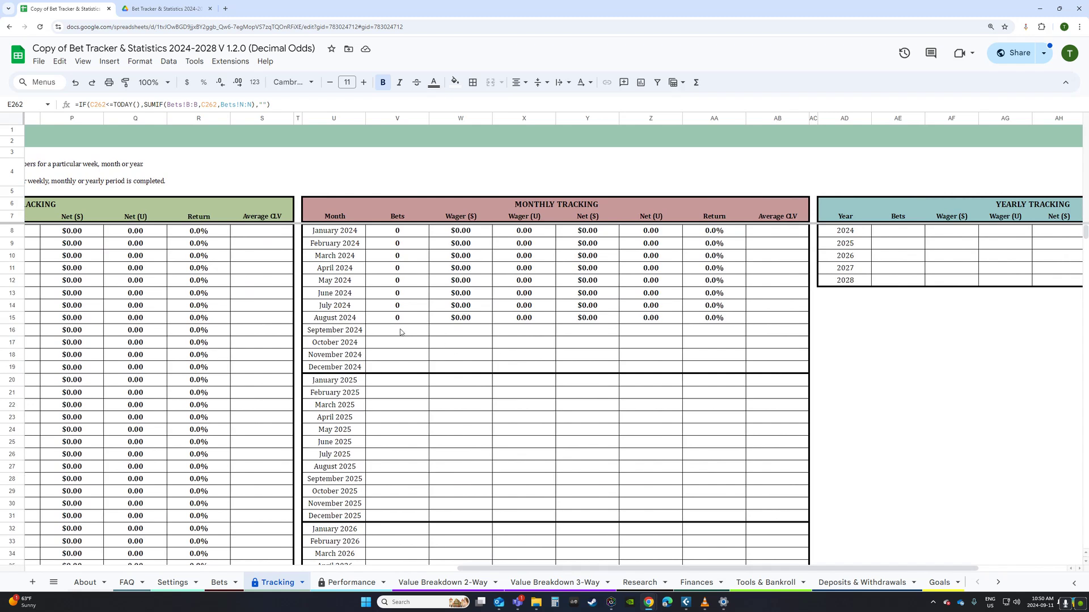
pyautogui.moveTo(399, 332); pyautogui.dragTo(805, 329)
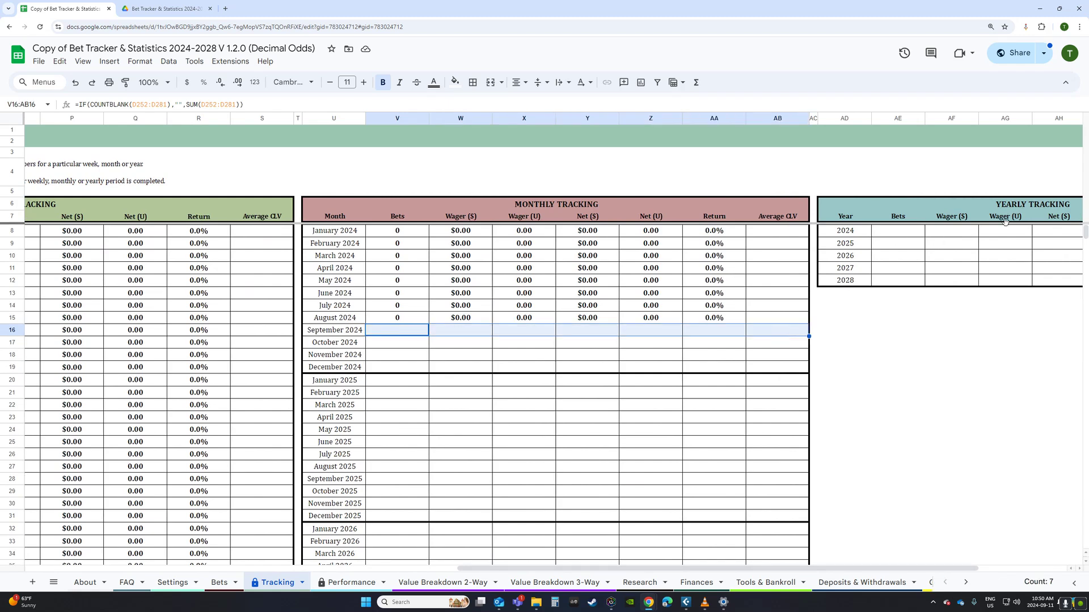
pyautogui.moveTo(459, 569); pyautogui.dragTo(2, 559)
pyautogui.click(107, 145)
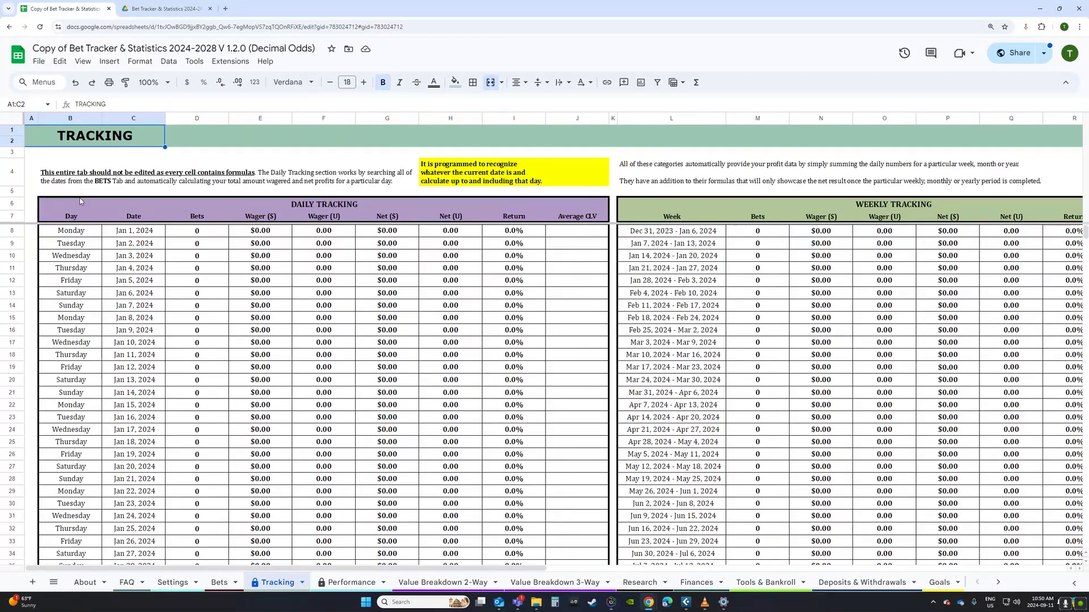
# Open the Performance sheet to review the Performance by Sport table.
pyautogui.click(350, 583)
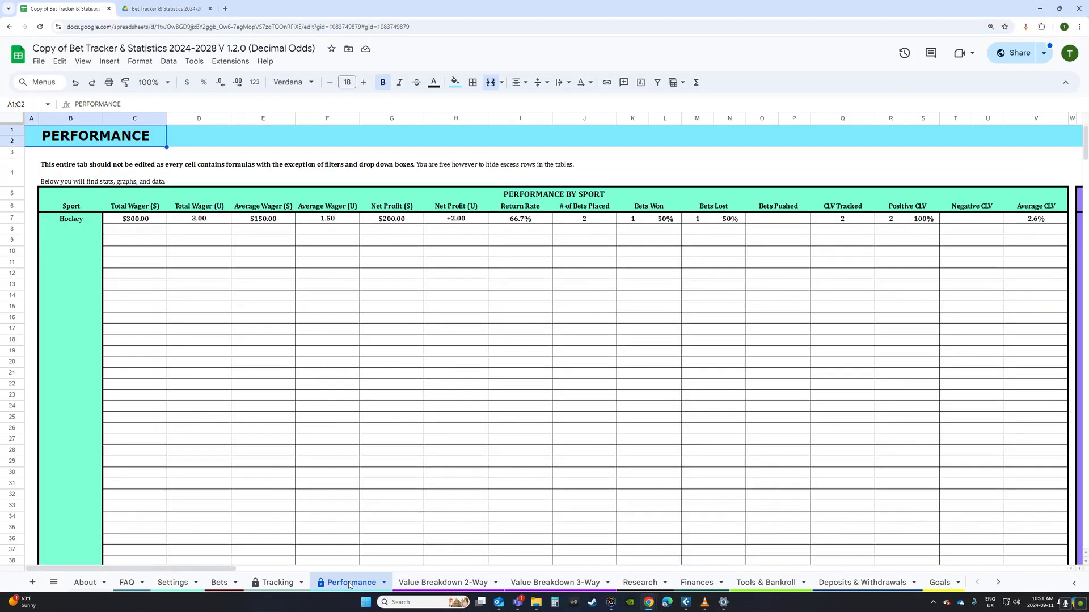